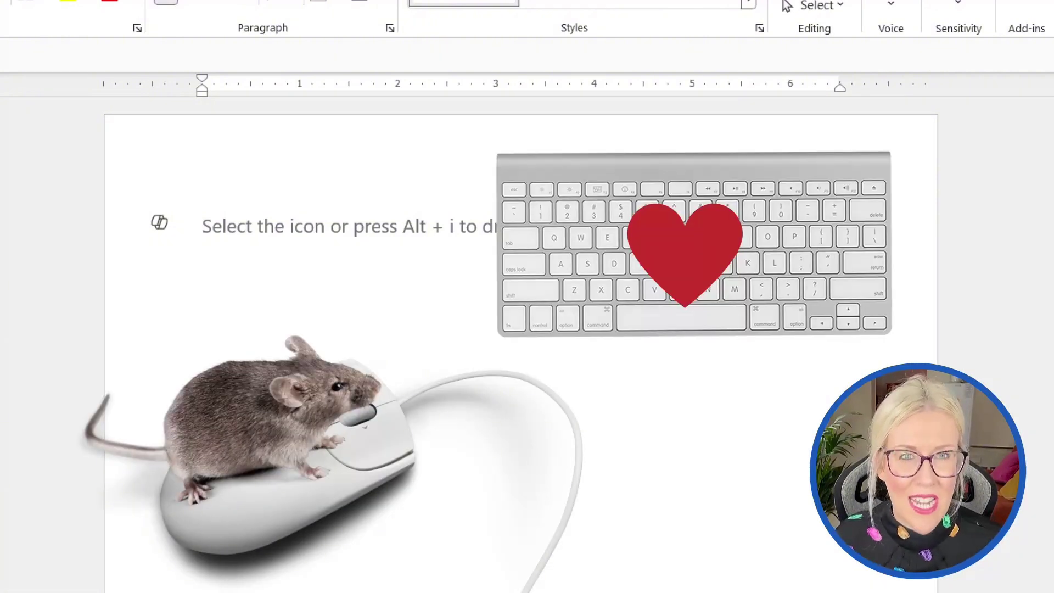
Step: Enter the Copilot draft prompt 'Write me an outline for a crime novel' on the blank page
click(162, 225)
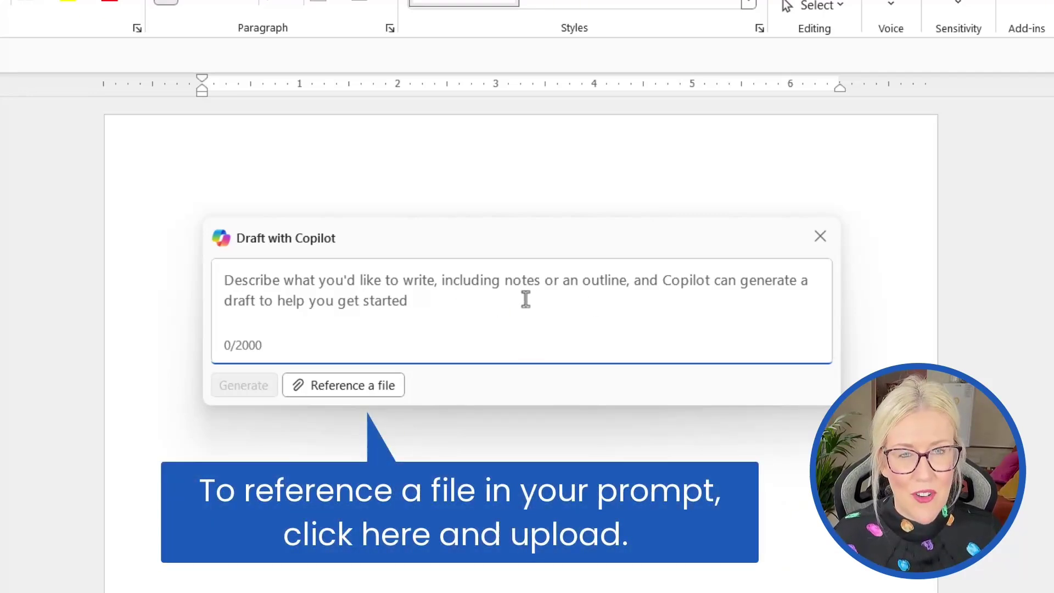
click(506, 138)
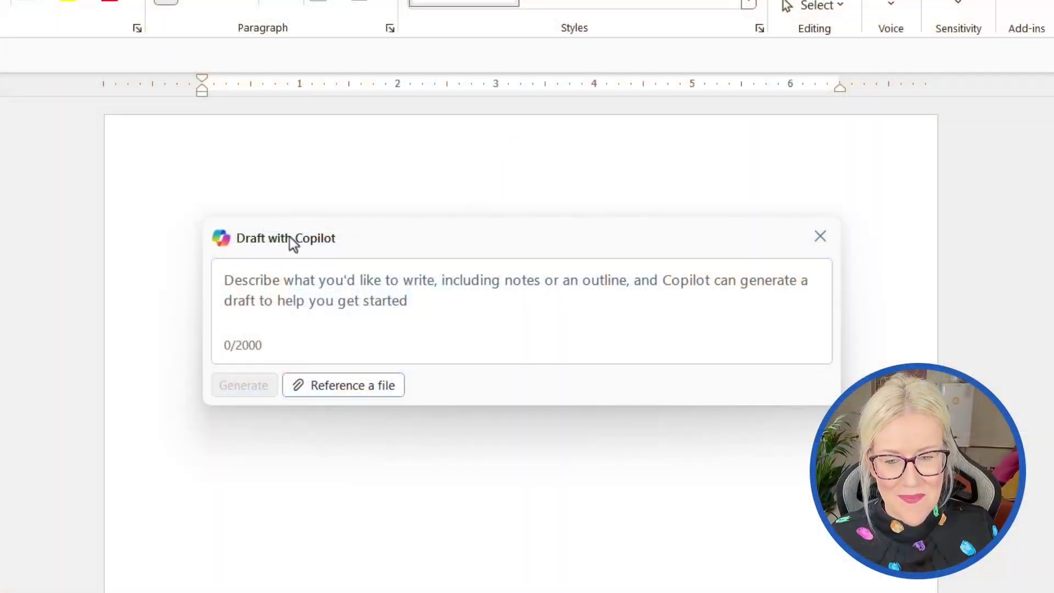
click(234, 284)
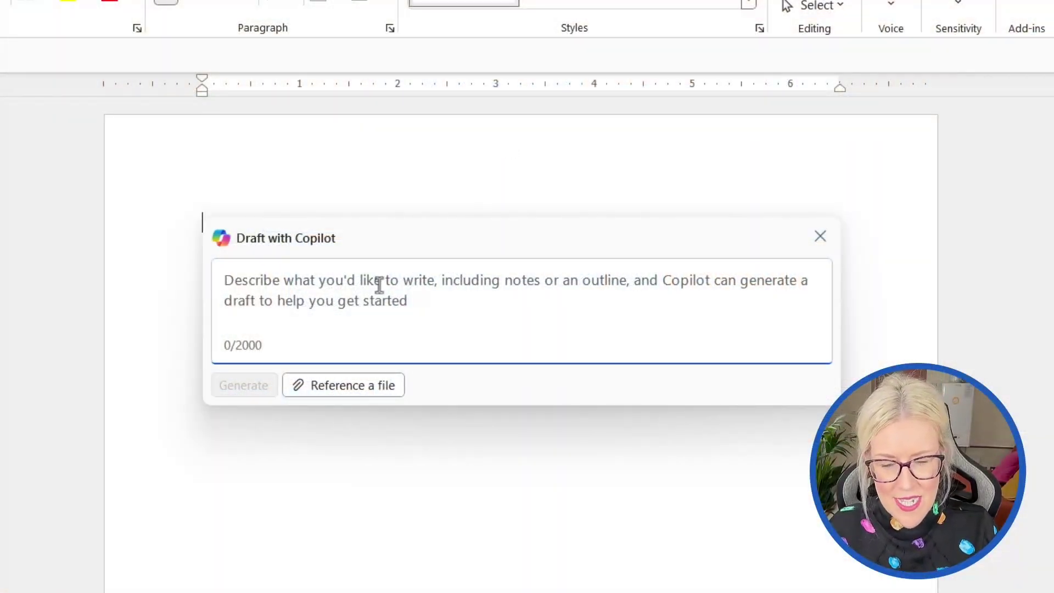
text(Write me an outline for a crime novel)
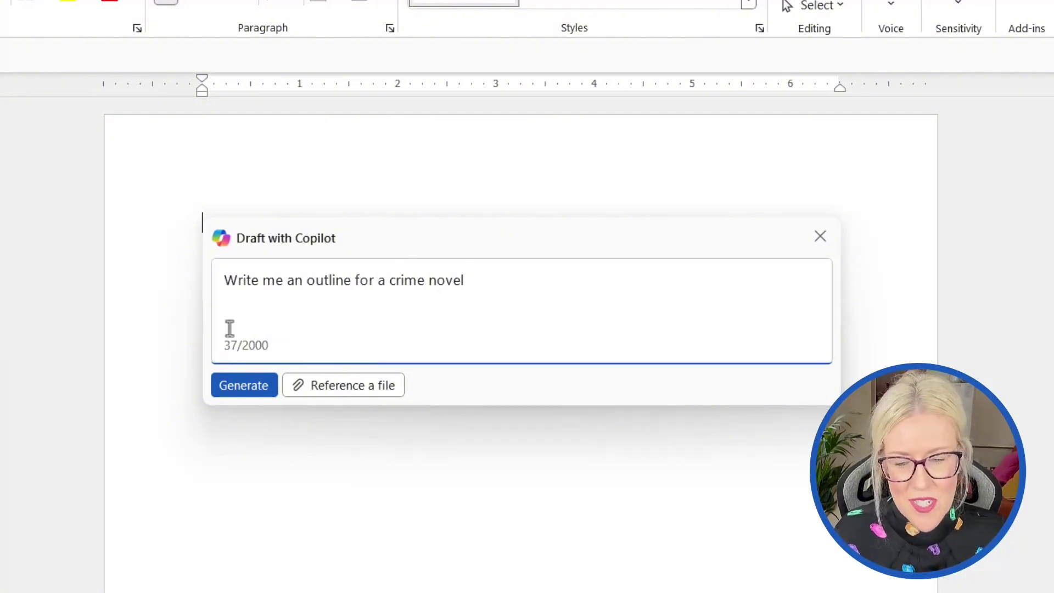
Step: Generate the crime novel outline and review its plot summary, characters and possible twists
click(238, 387)
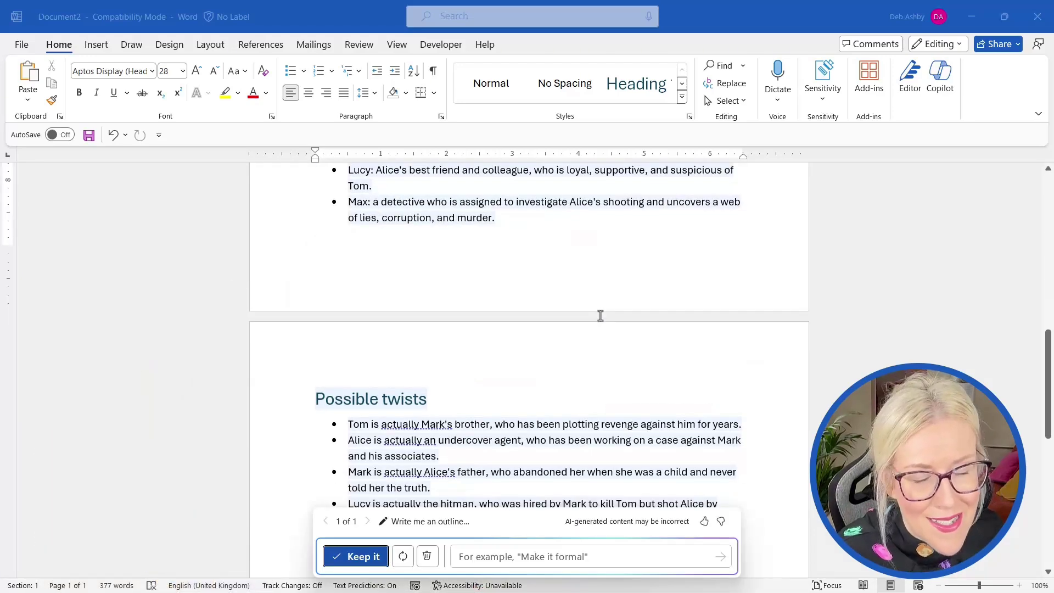
scroll(600, 316, up, 6)
scroll(600, 316, up, 5)
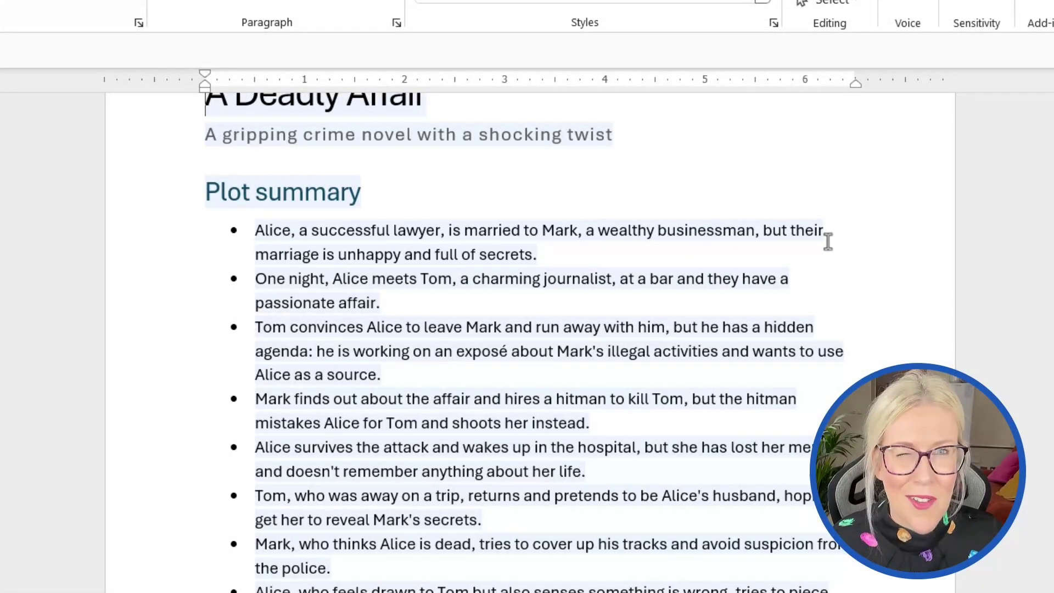
scroll(510, 243, down, 5)
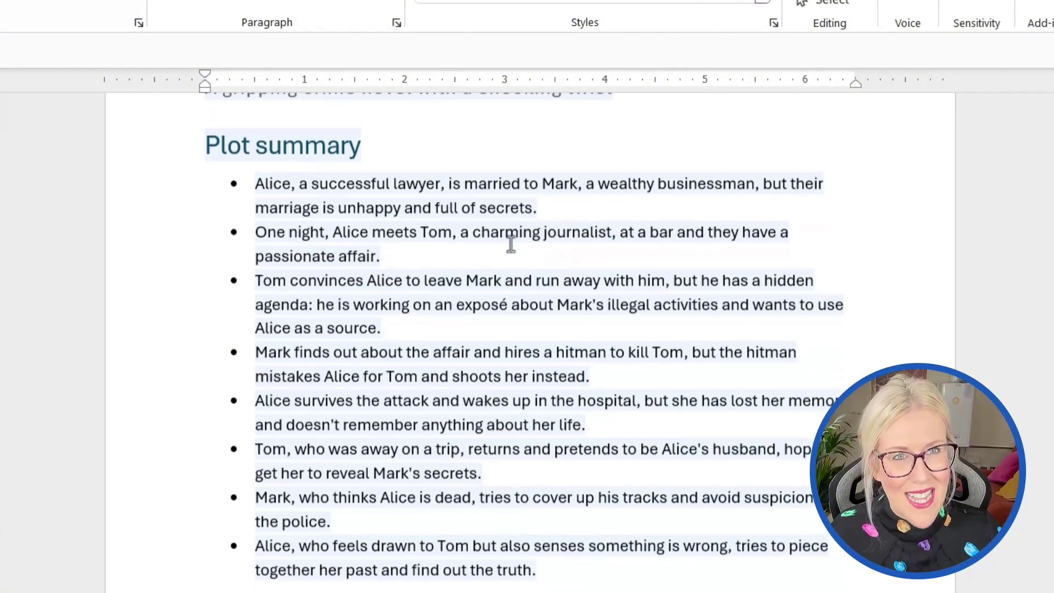
scroll(510, 243, down, 3)
scroll(510, 243, up, 1)
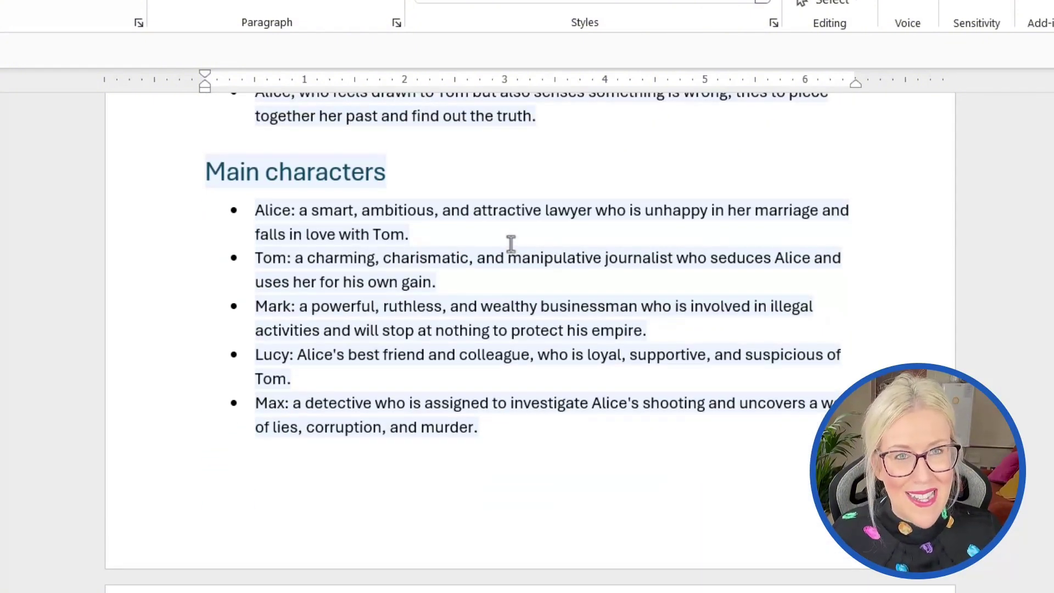
scroll(510, 243, down, 6)
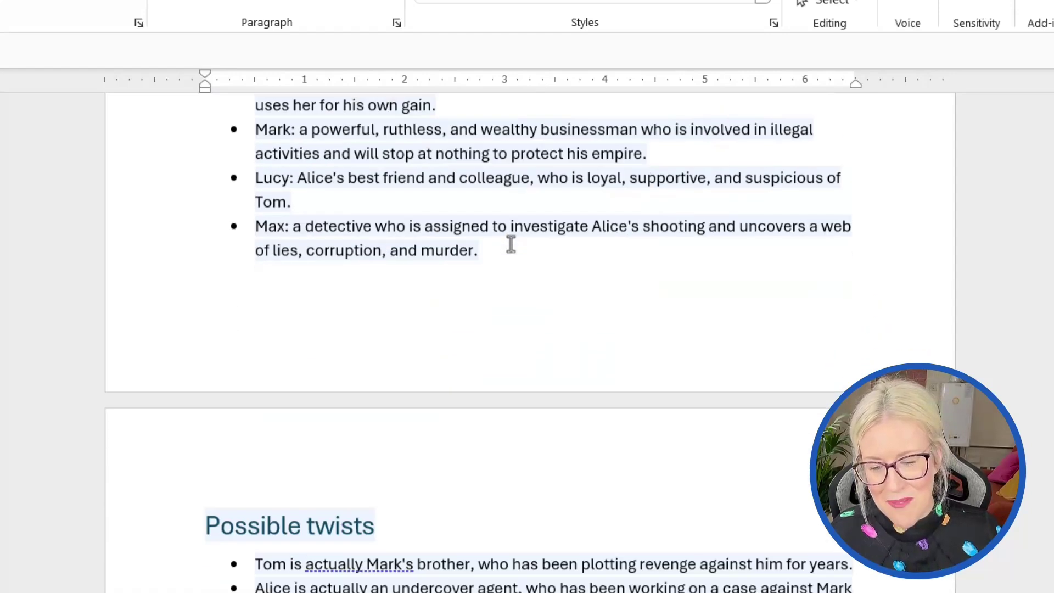
scroll(510, 243, down, 1)
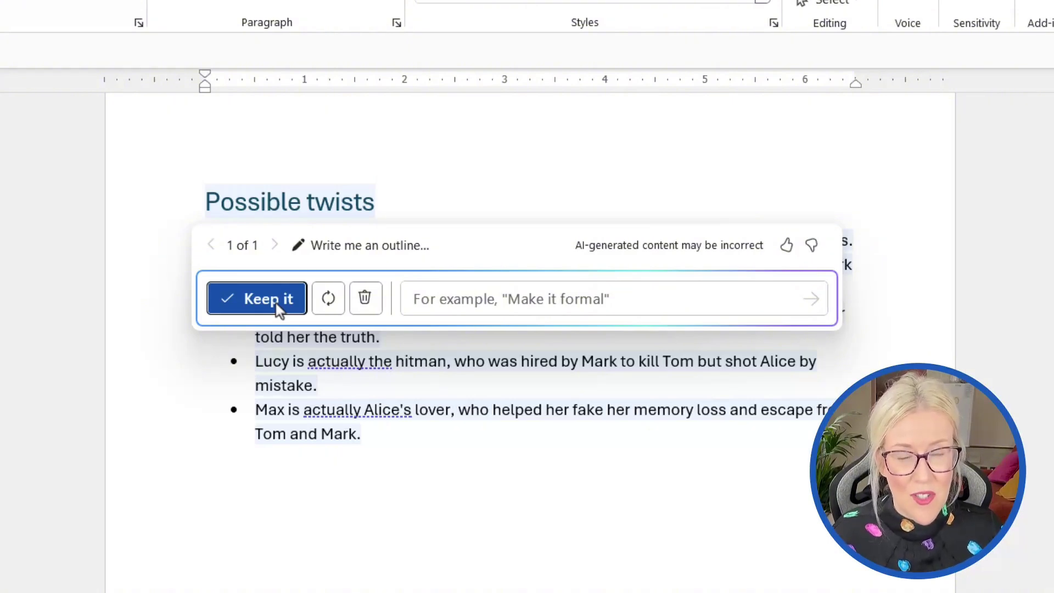
Step: Regenerate the outline, return to the earlier version, and enter the refinement 'Make it more sinister'
click(329, 299)
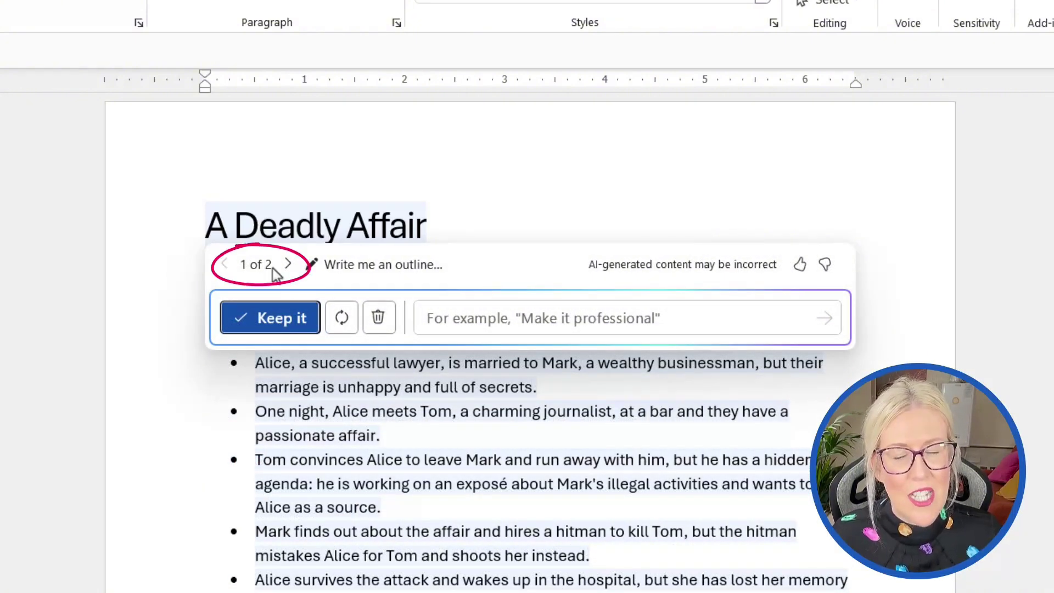
click(227, 267)
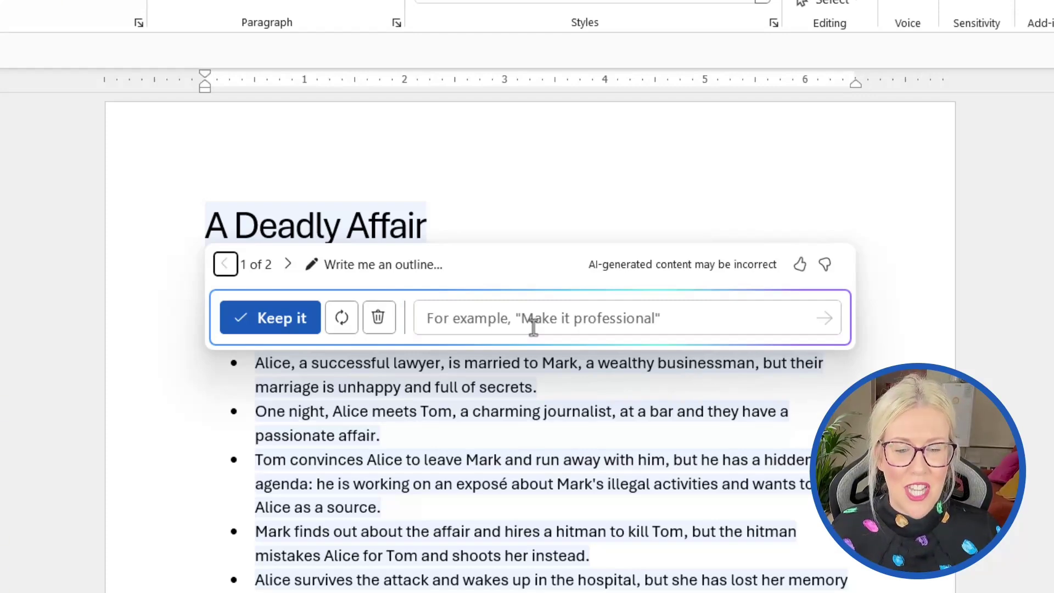
click(443, 318)
text(Make it more sinister)
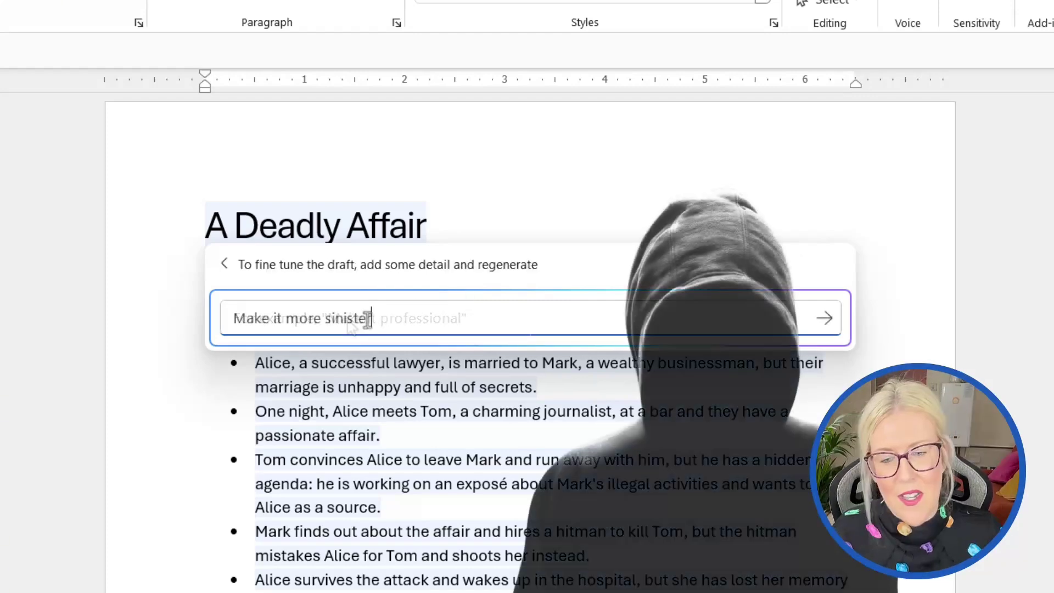
Step: Submit the sinister refinement, compare drafts 1–3, and keep the third 'A Deadly Affair' version
click(824, 319)
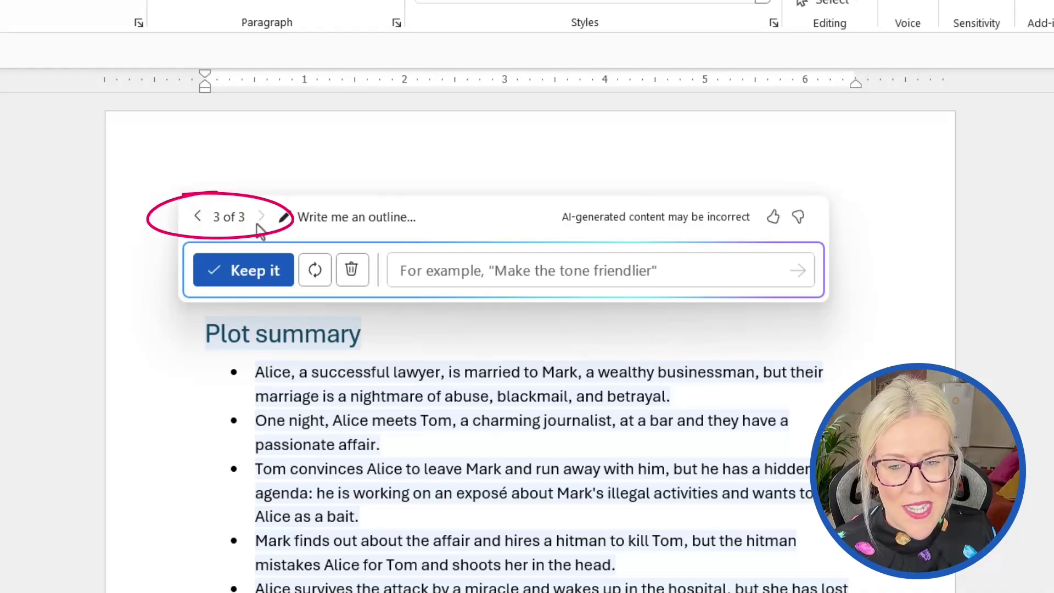
click(199, 216)
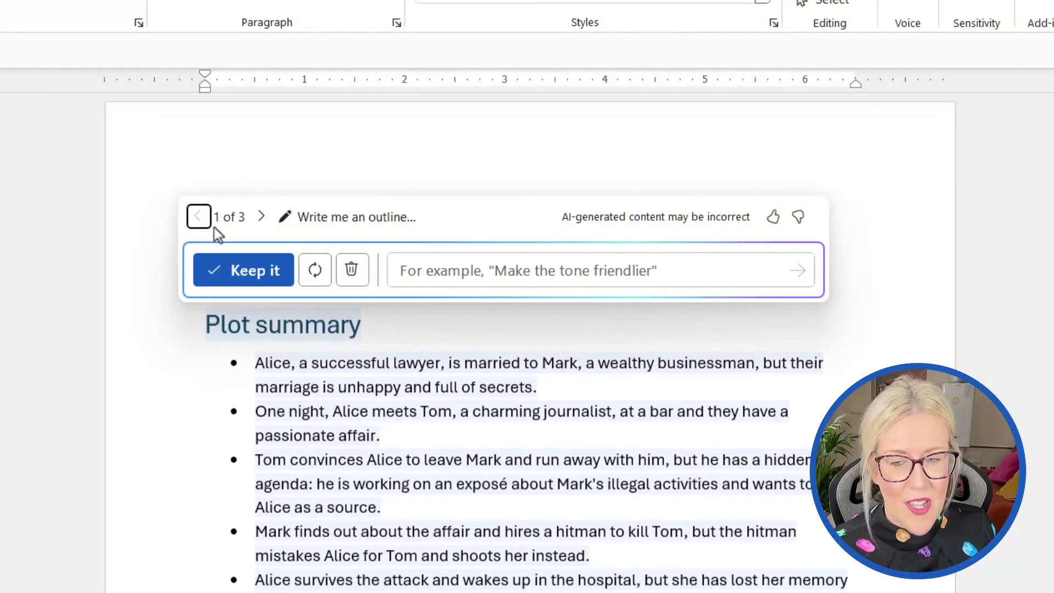
click(262, 215)
click(261, 216)
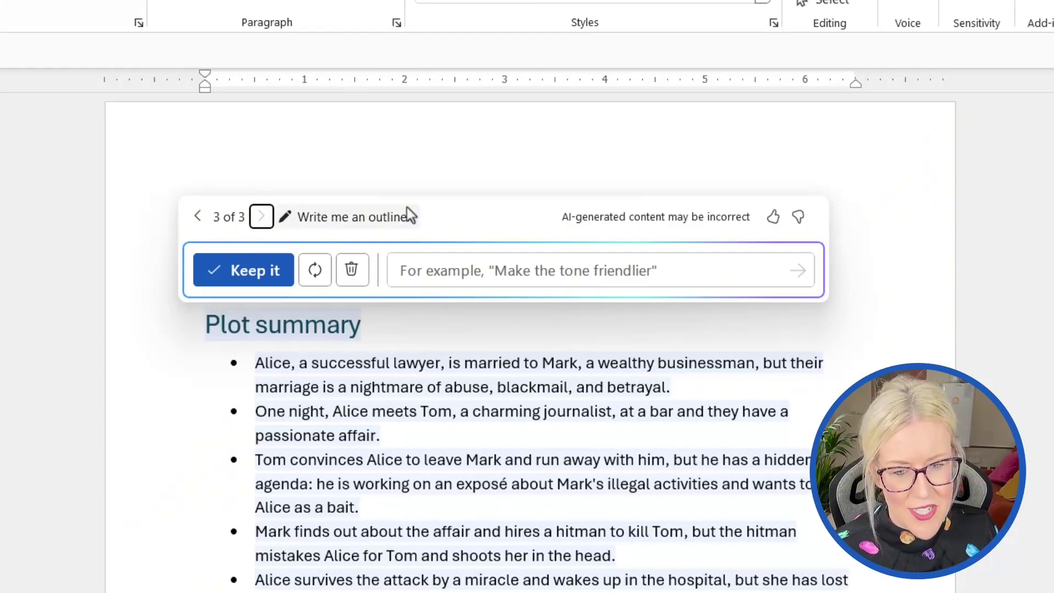
click(256, 270)
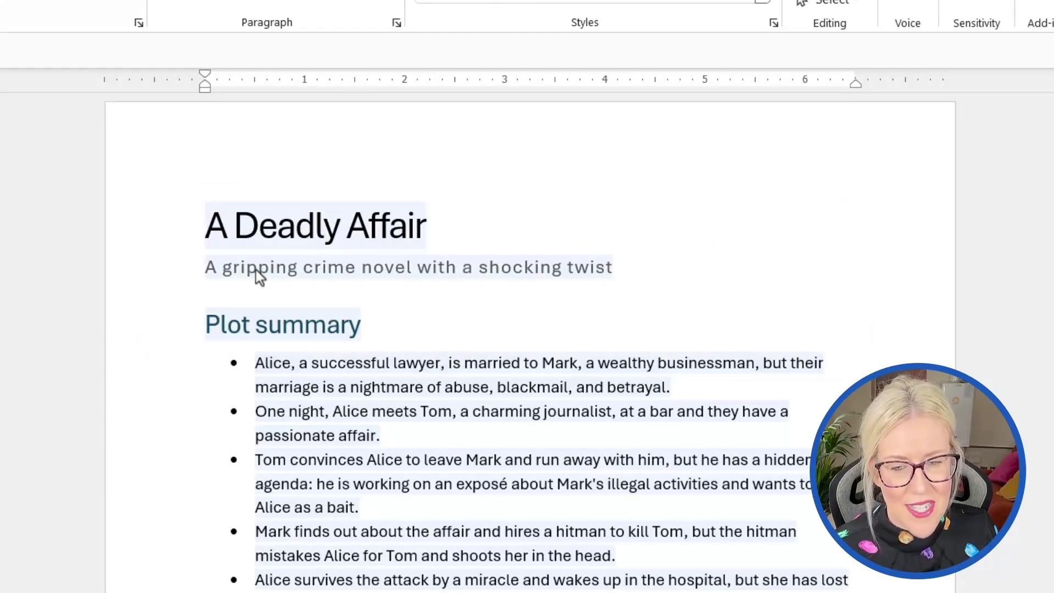
click(733, 260)
scroll(733, 241, down, 4)
scroll(732, 242, up, 4)
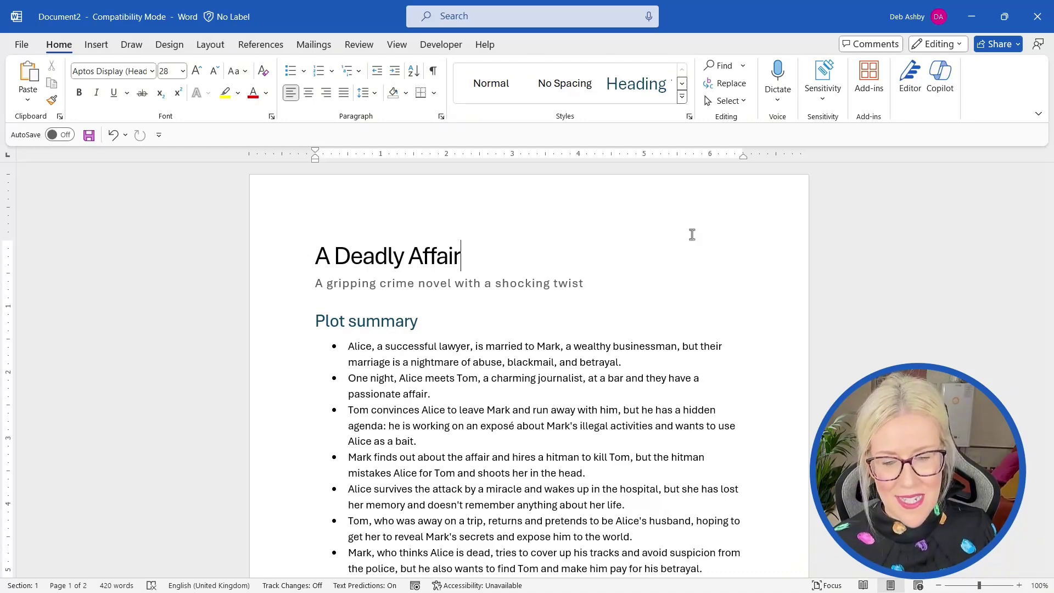
scroll(704, 252, down, 1)
key(Down)
key(Down)
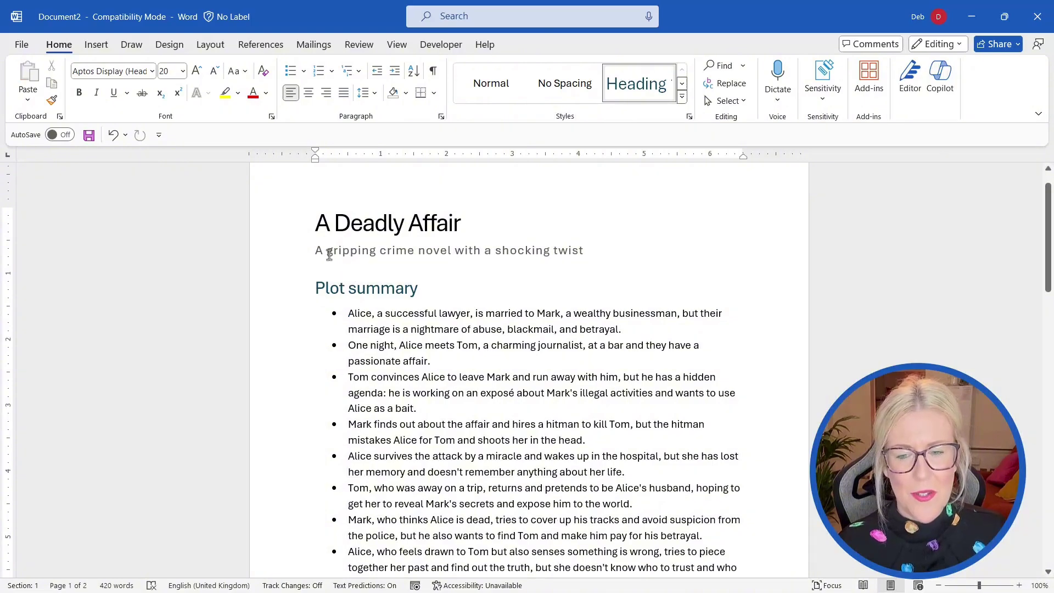
Step: Select the subtitle 'A gripping crime novel with a shocking twist' and bring up its Copilot menu
click(314, 250)
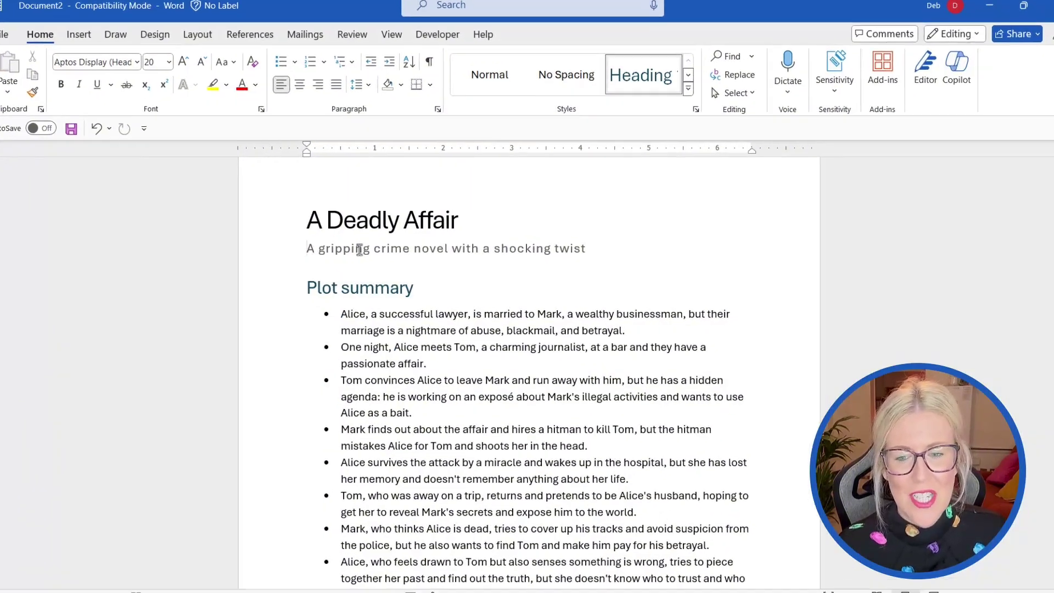
drag(307, 249, 586, 250)
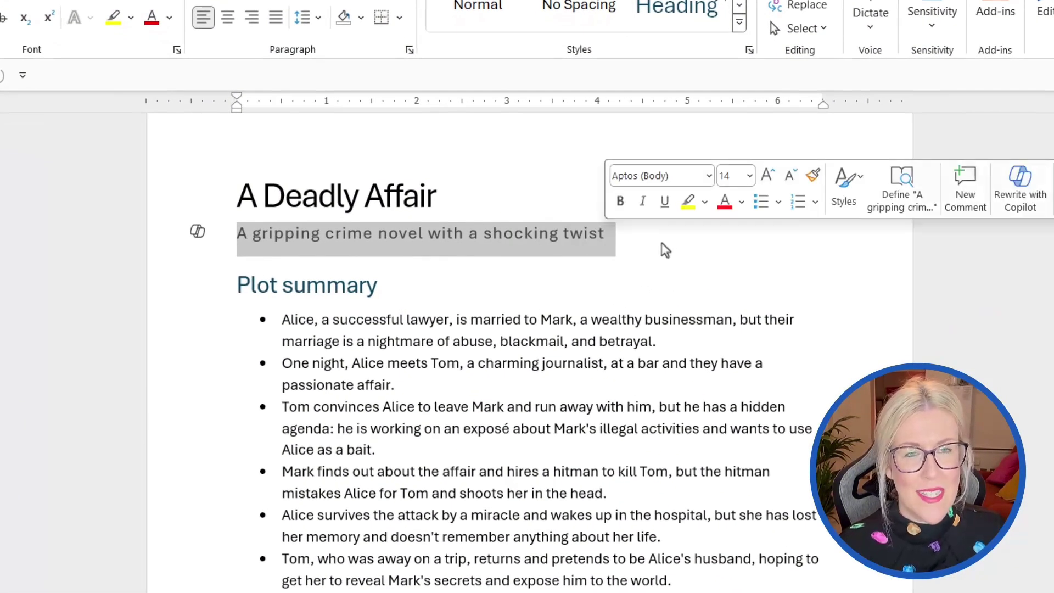
click(664, 249)
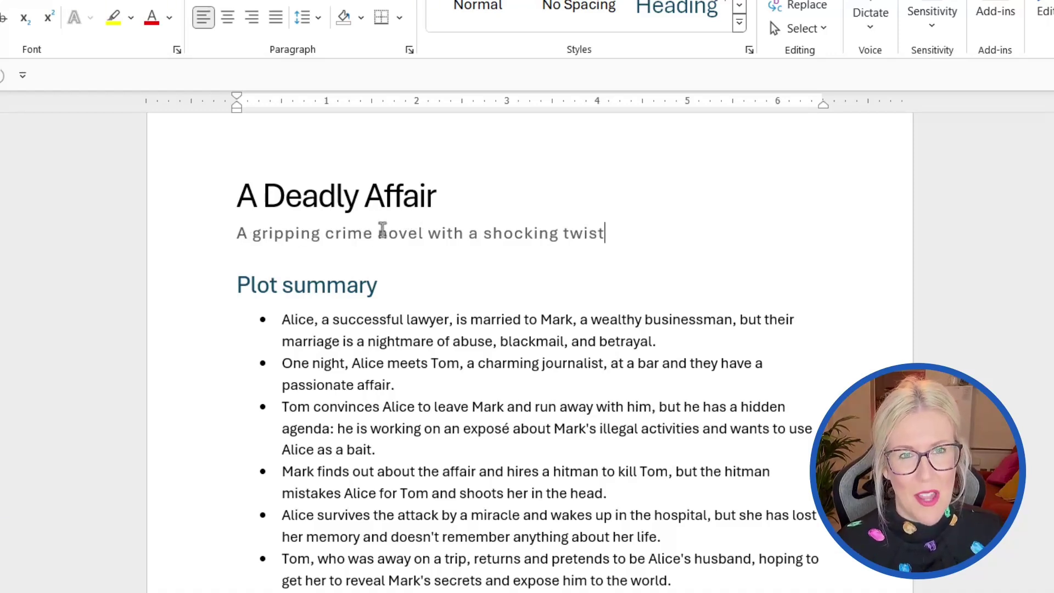
double_click(602, 233)
drag(501, 236, 212, 249)
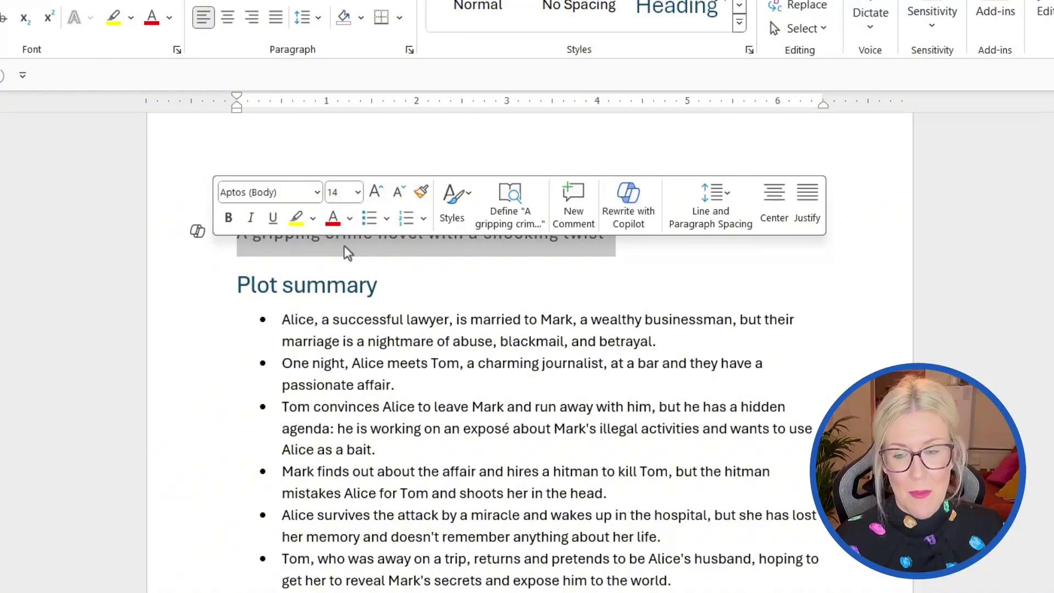
click(197, 233)
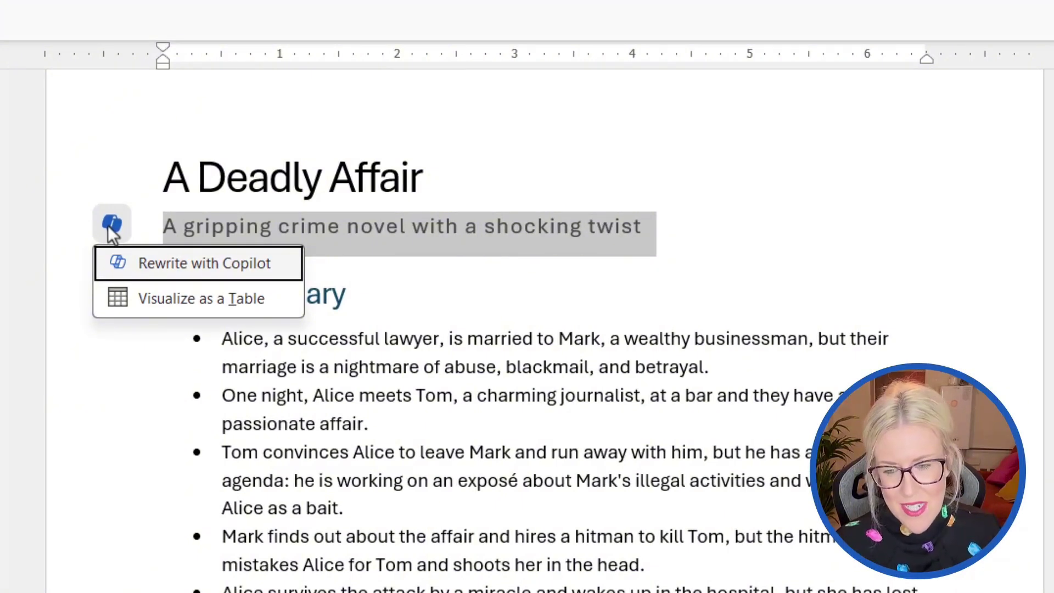
Step: Request Copilot rewrites of the subtitle and cycle through suggestions 1 to 3 and back
click(182, 267)
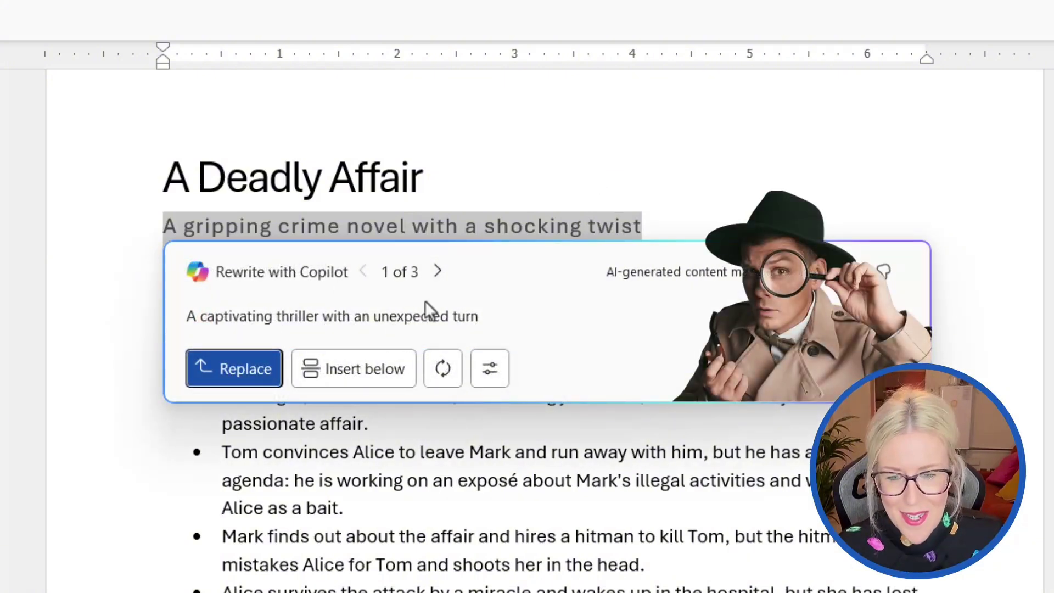
click(438, 271)
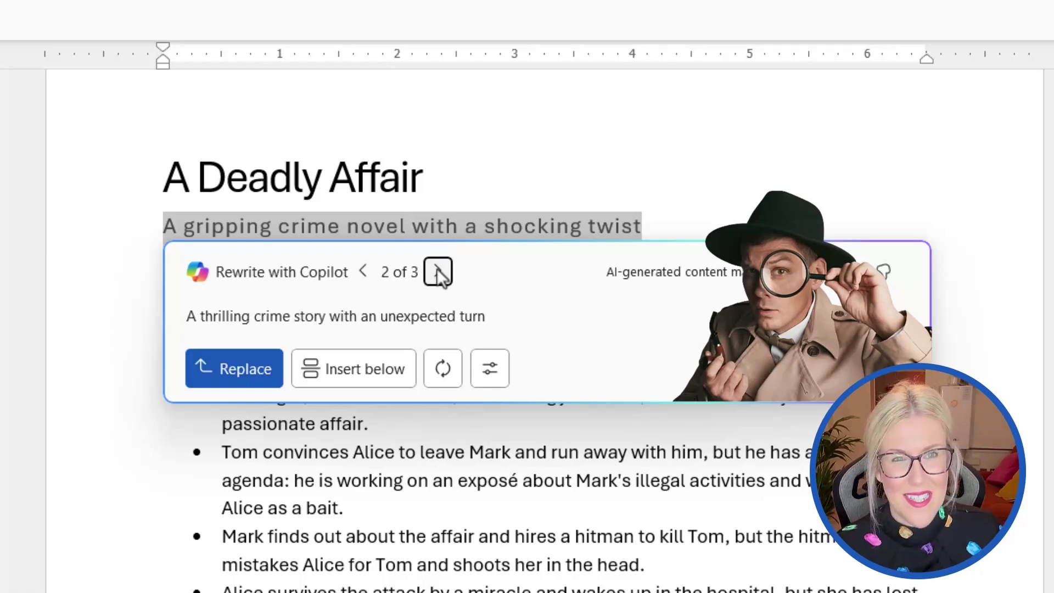
click(437, 271)
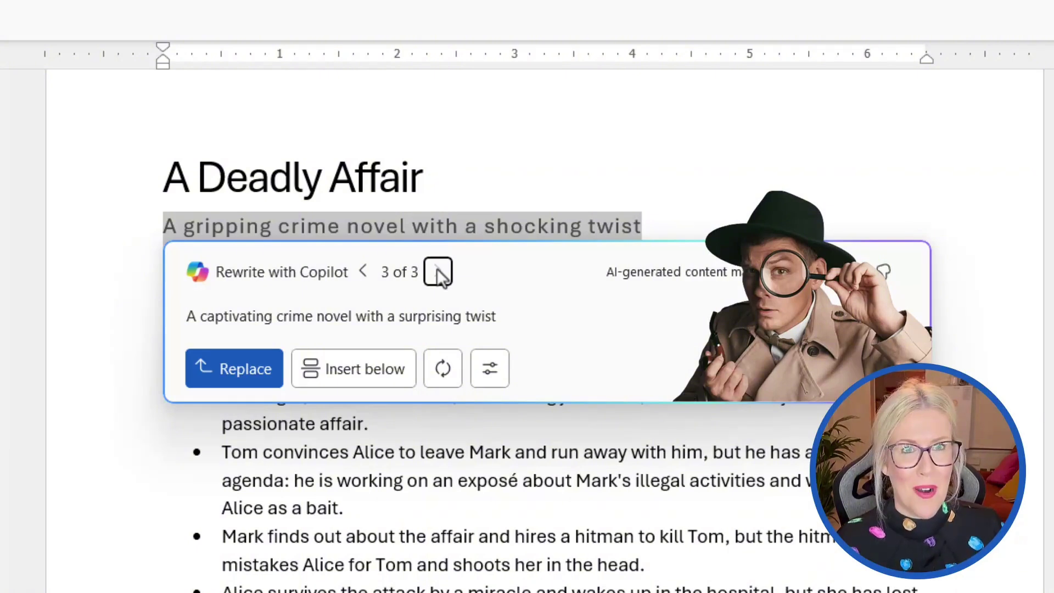
click(365, 271)
click(365, 271)
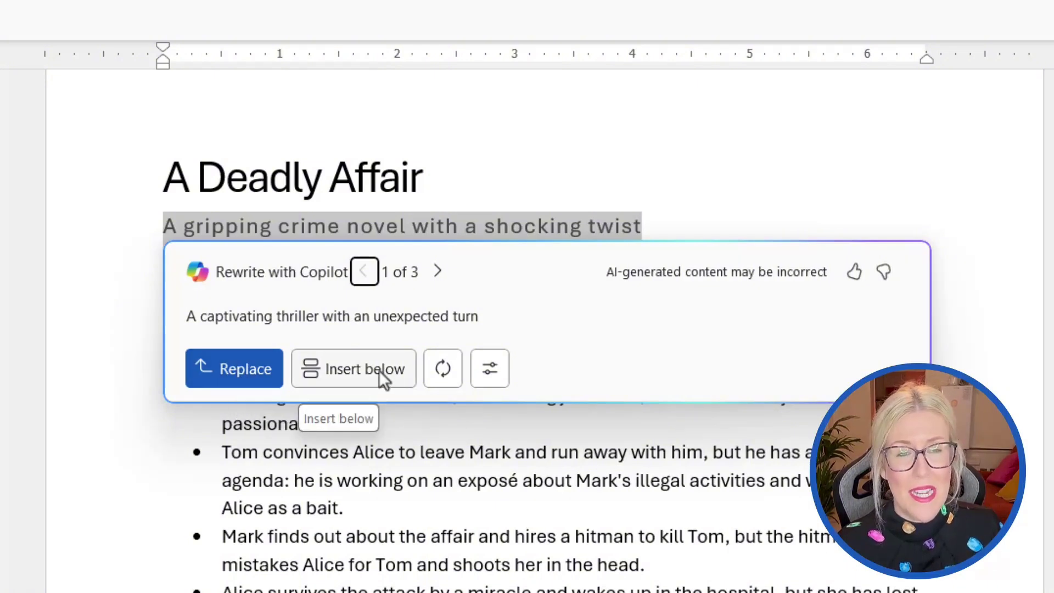
Step: Set the rewrite tone to Imaginative, regenerate, and browse to suggestion 6 of 6
click(490, 368)
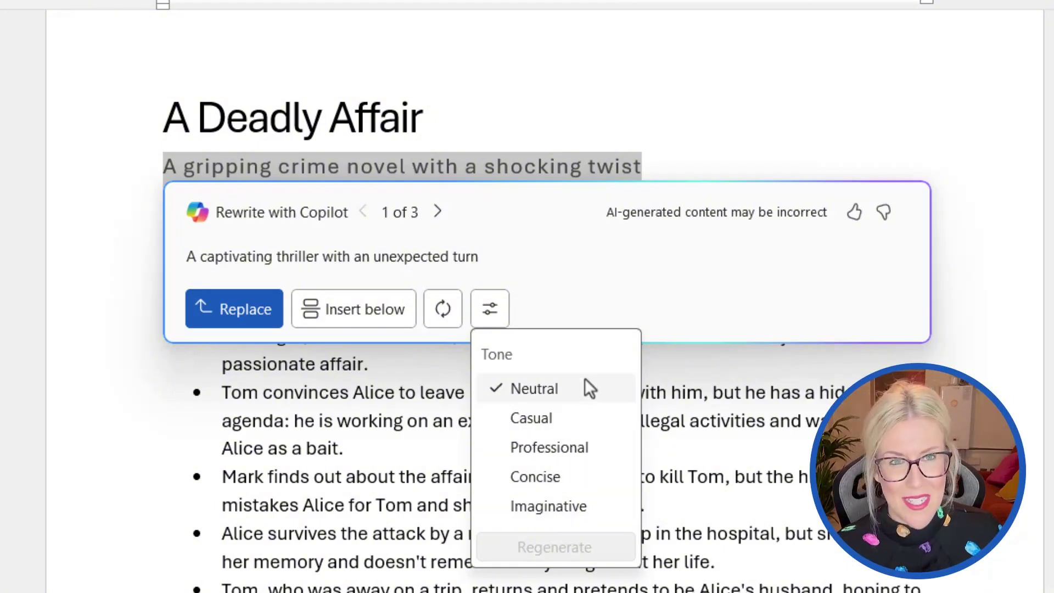
click(536, 512)
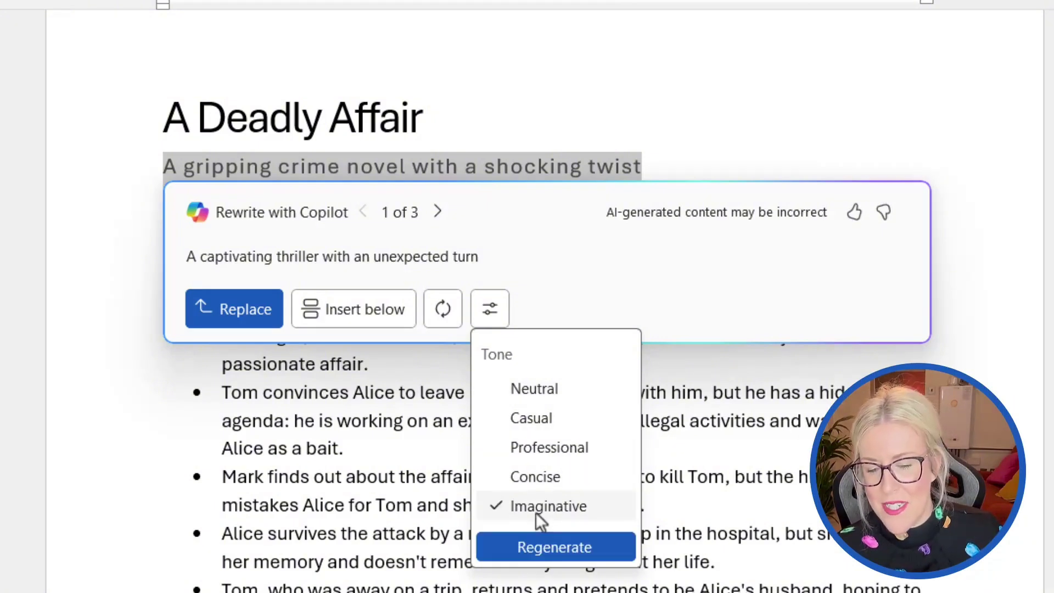
click(538, 549)
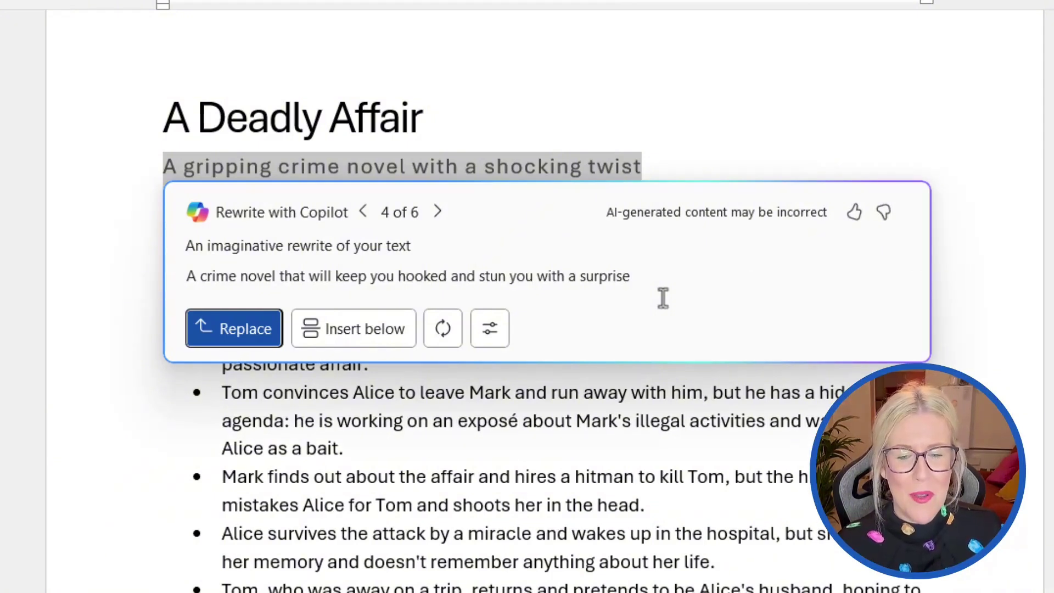
click(438, 213)
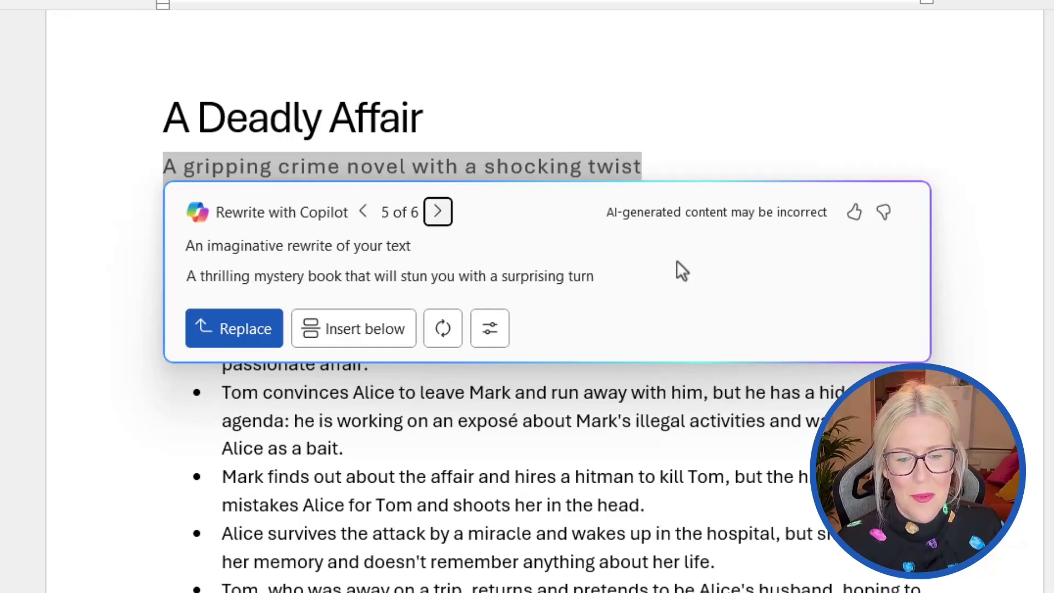
click(441, 216)
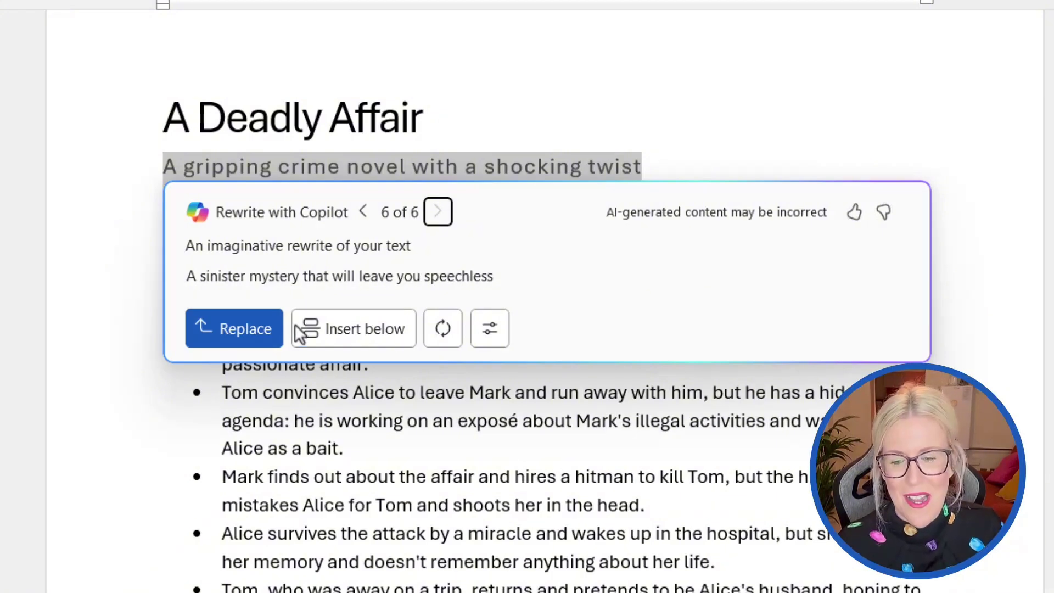
Step: Replace the subtitle with 'A sinister mystery that will leave you speechless' and visualize Possible twists as a table
click(241, 331)
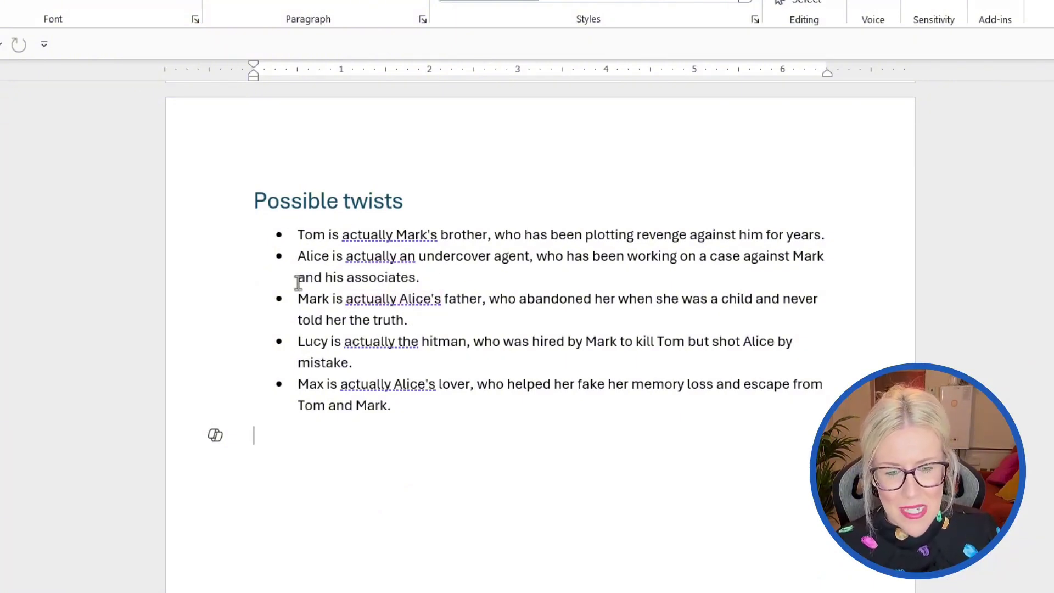
drag(394, 406, 244, 237)
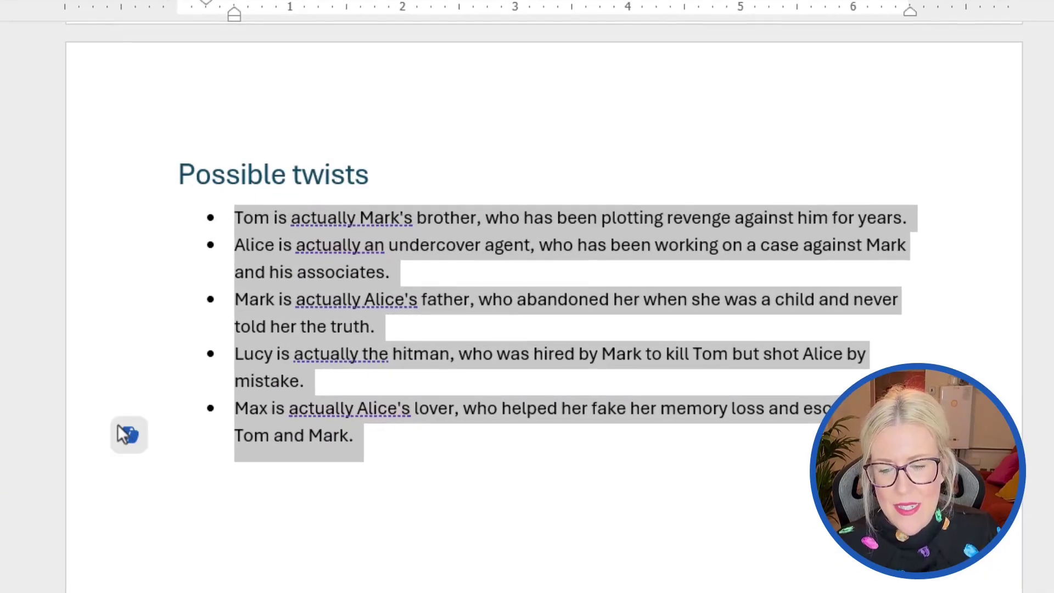
click(216, 405)
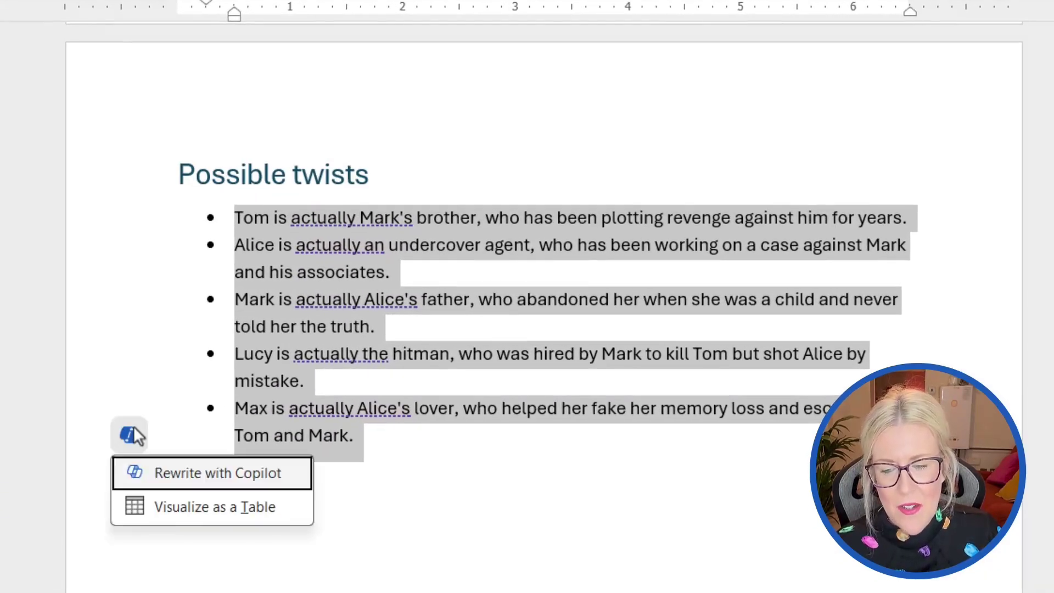
click(215, 507)
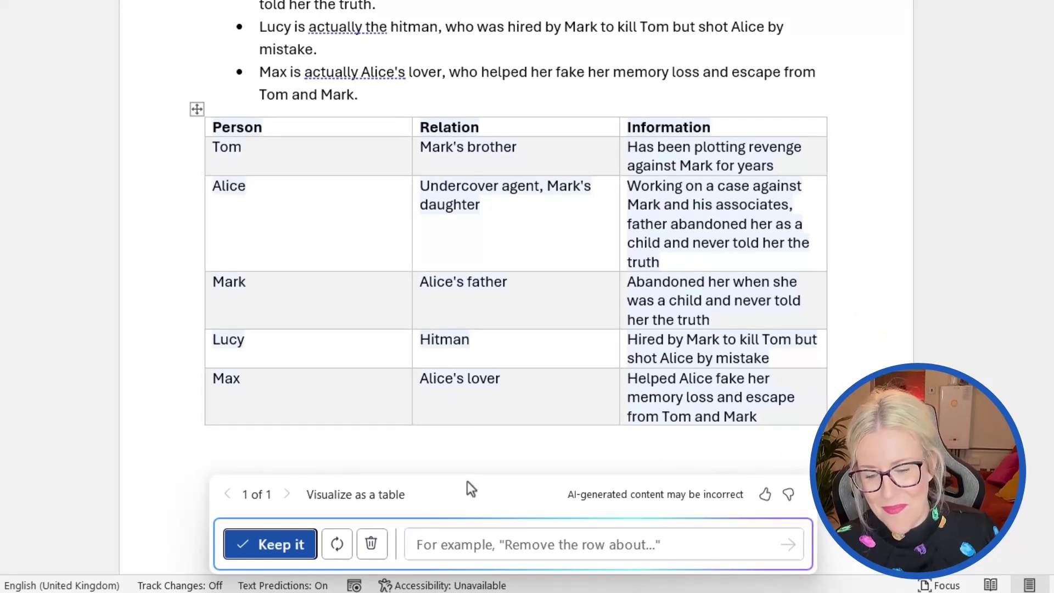
Step: Try 'remove the row about Mark' on the table draft, then revert to version 1 and keep it
drag(438, 492, 339, 190)
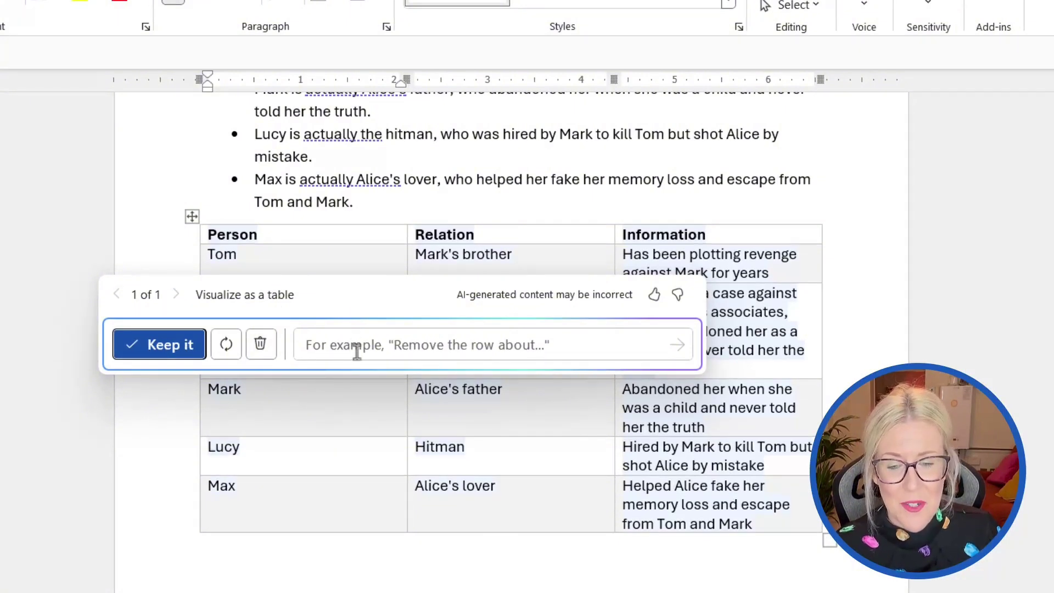
drag(372, 283, 447, 280)
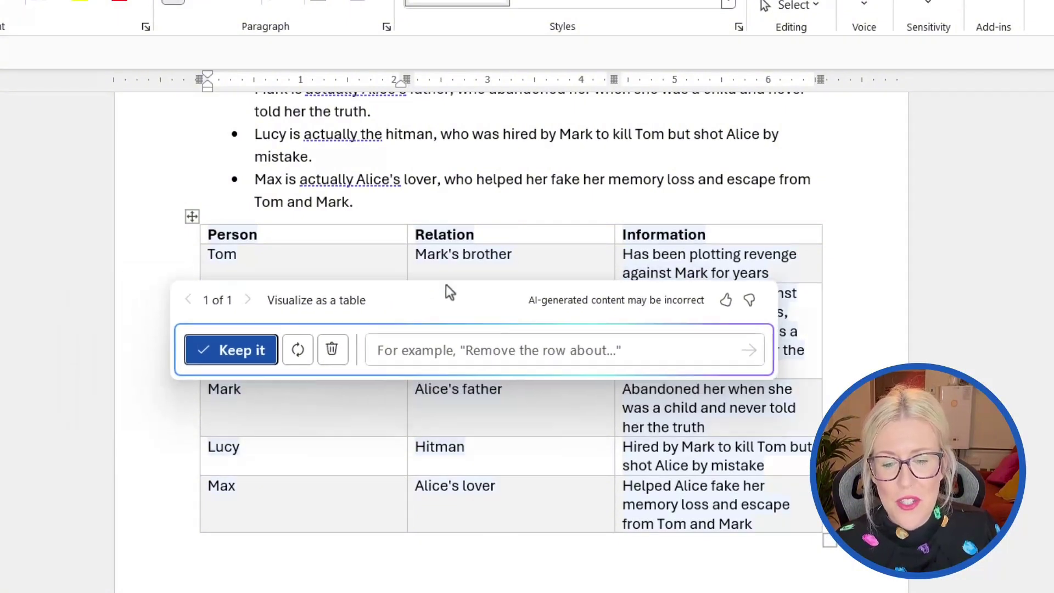
click(475, 345)
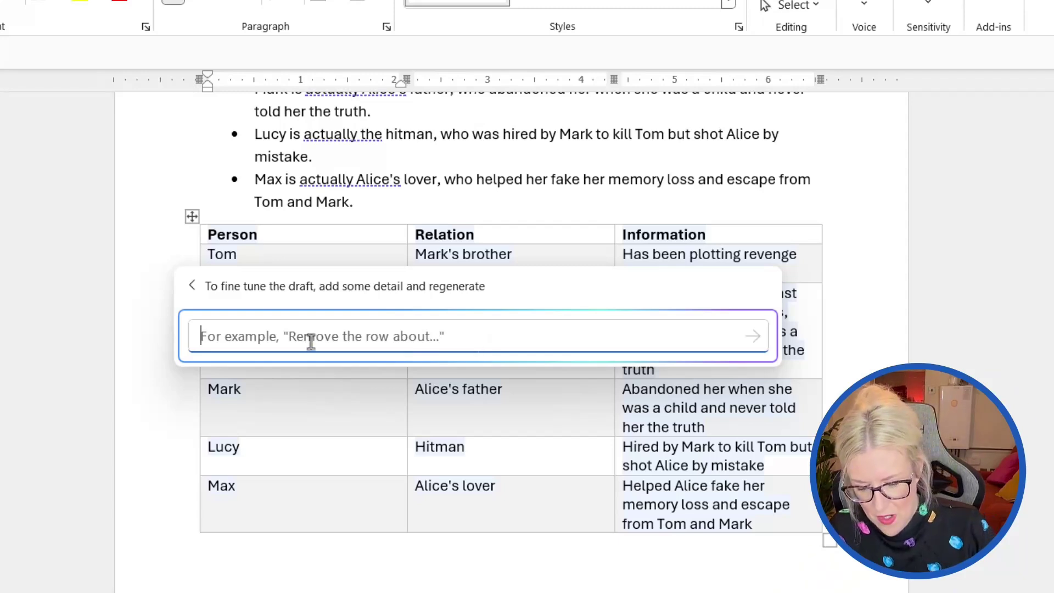
text(remove the row about Mark)
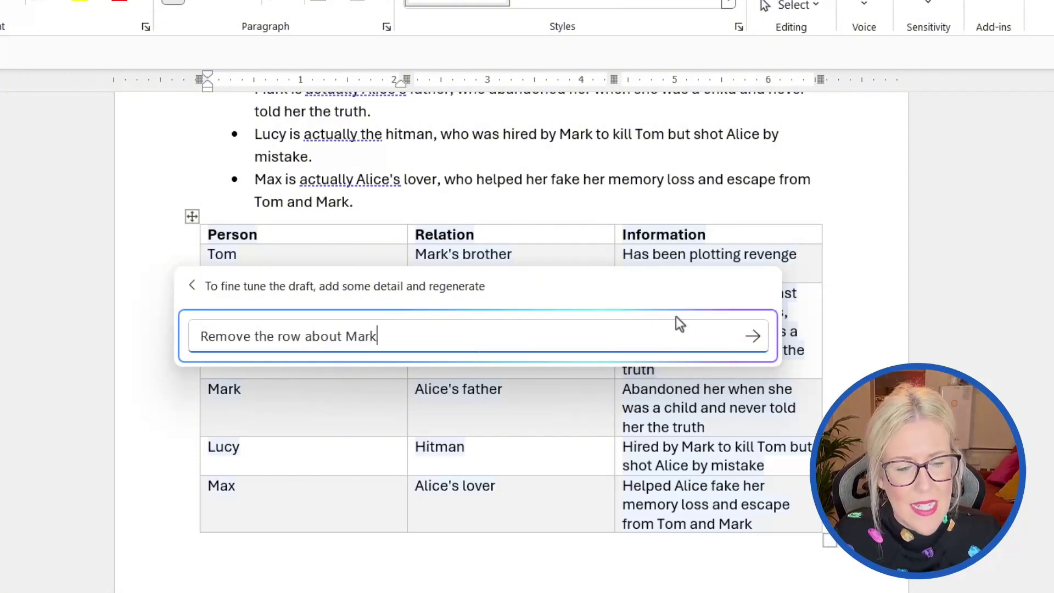
click(752, 336)
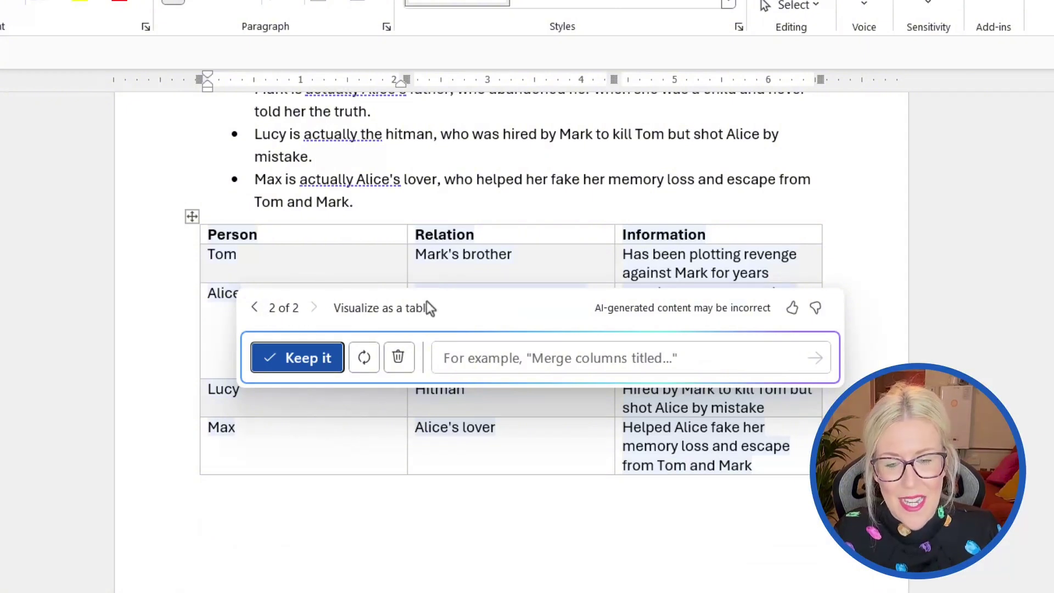
click(256, 308)
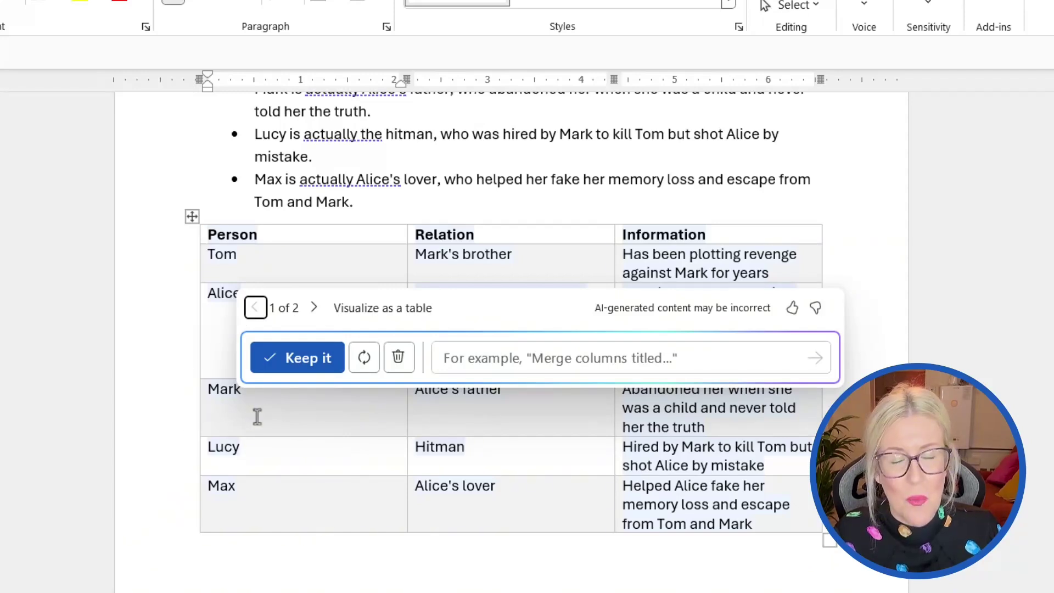
click(298, 357)
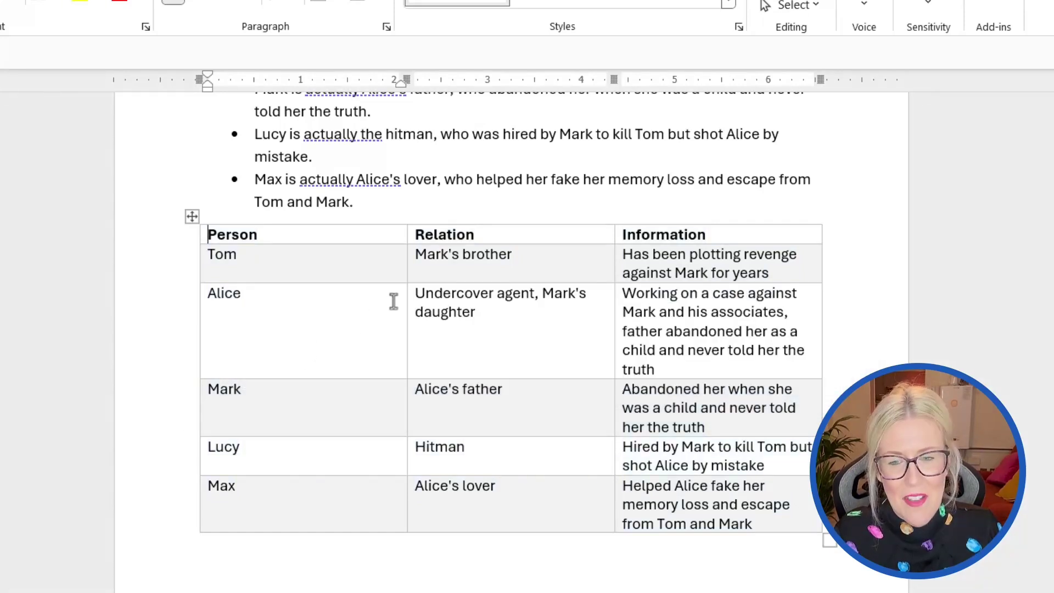
Step: Delete the Possible twists bullet list and select the character table beneath the heading
scroll(394, 301, up, 5)
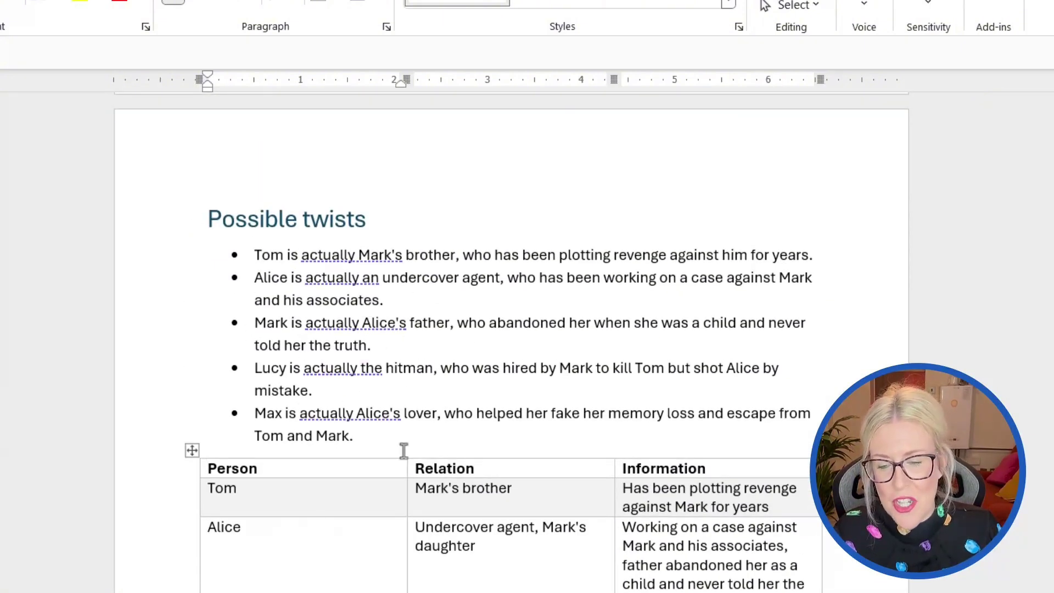
drag(367, 443, 225, 261)
key(Delete)
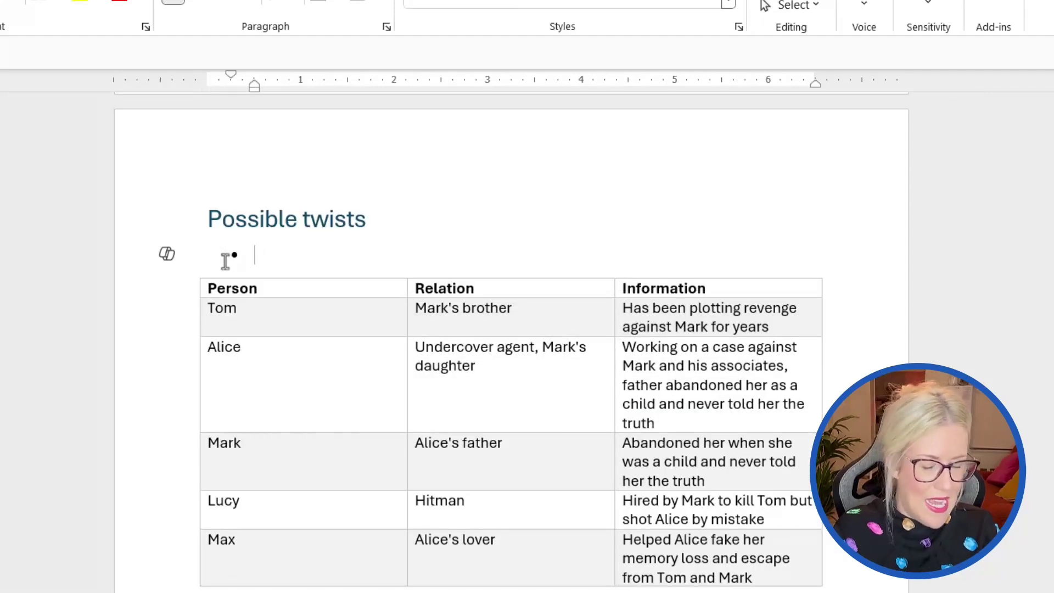
key(BackSpace)
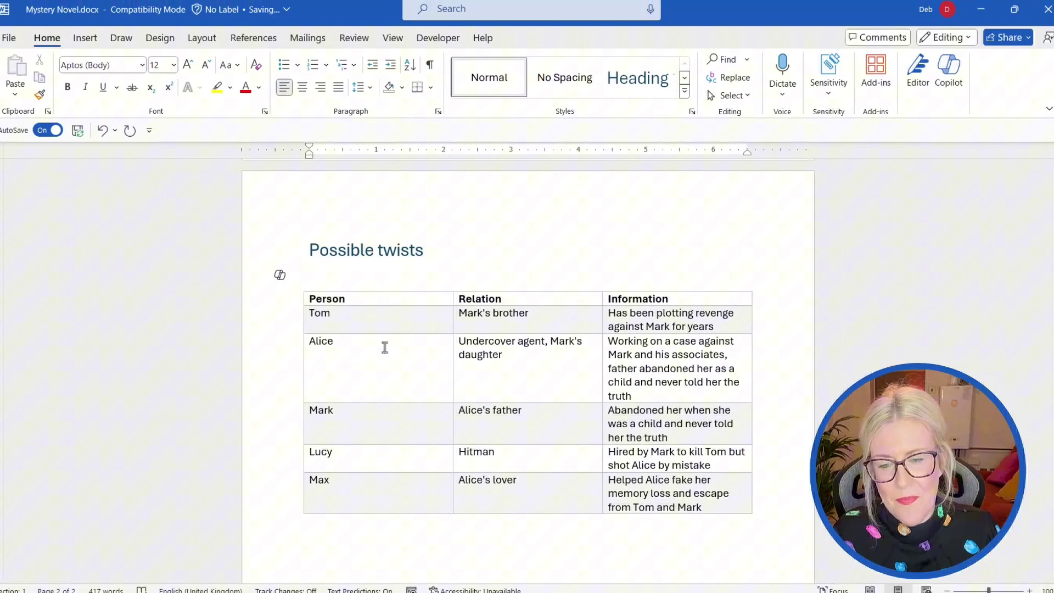
click(313, 347)
click(304, 286)
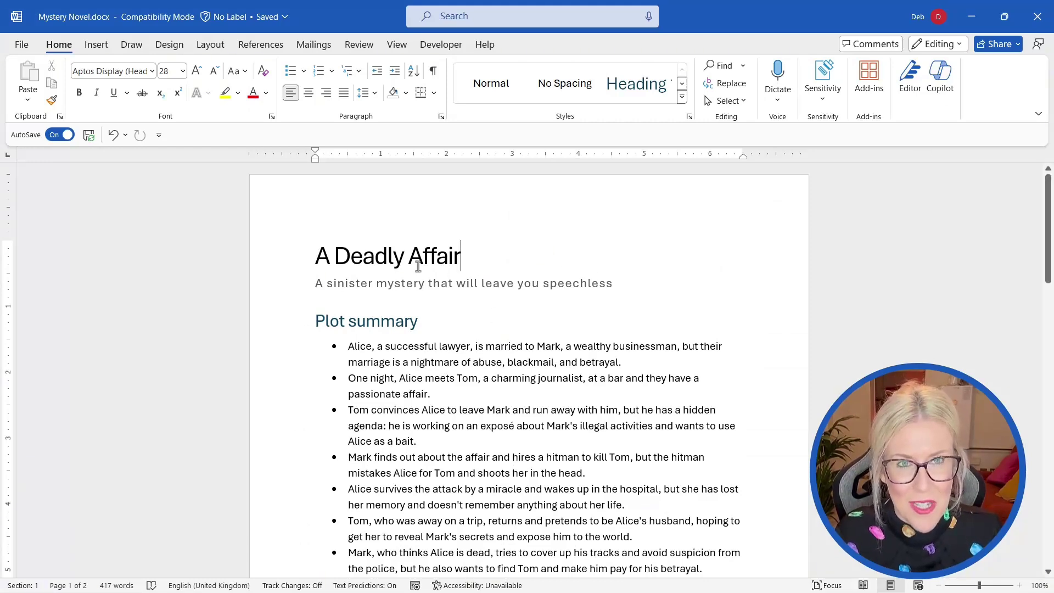
Step: Ask Copilot in its side pane to summarise the novel outline
click(939, 77)
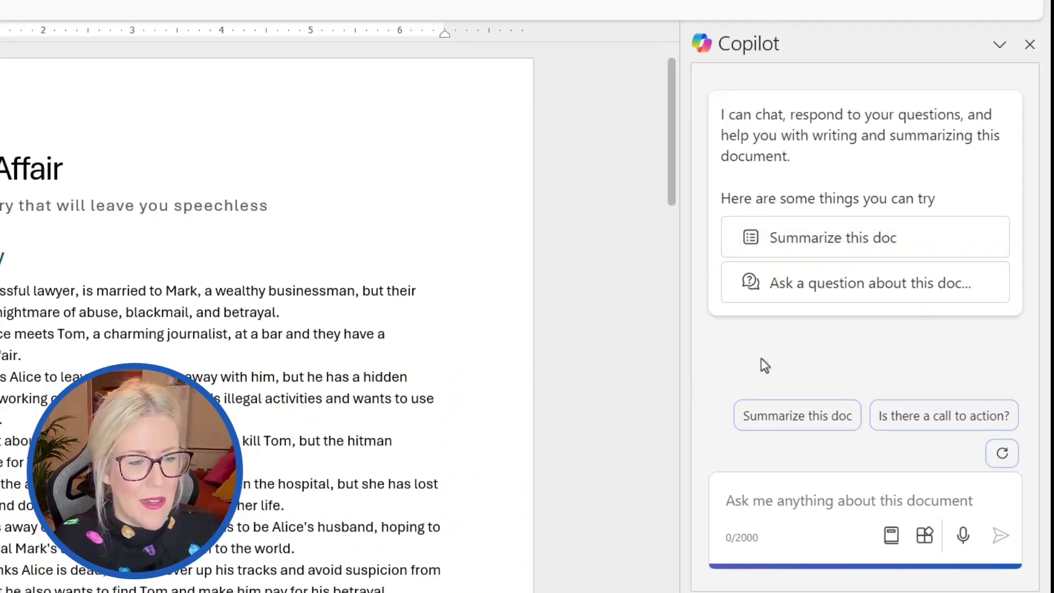
click(824, 242)
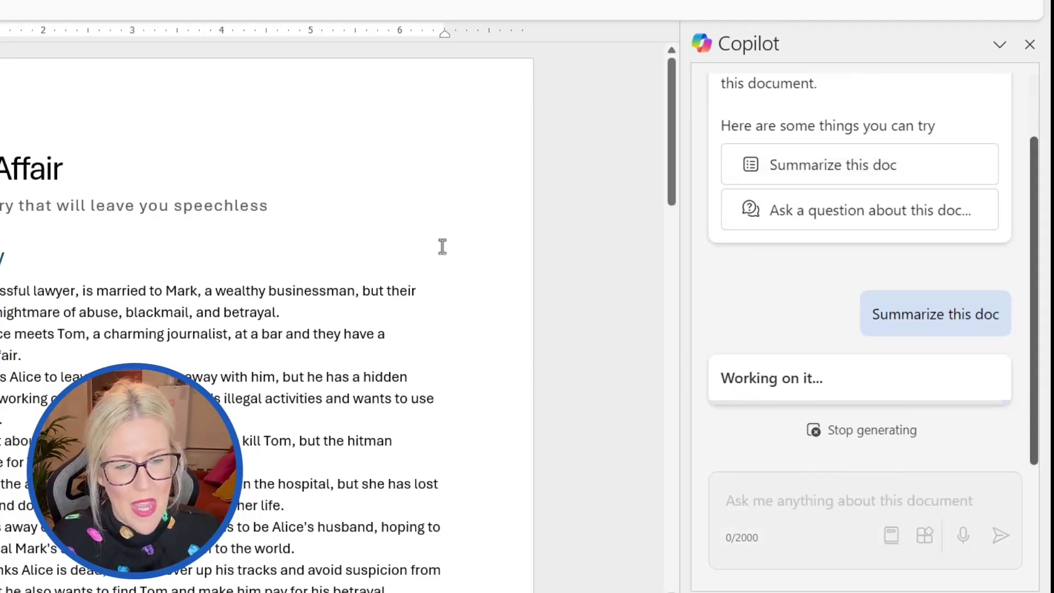
scroll(443, 247, down, 15)
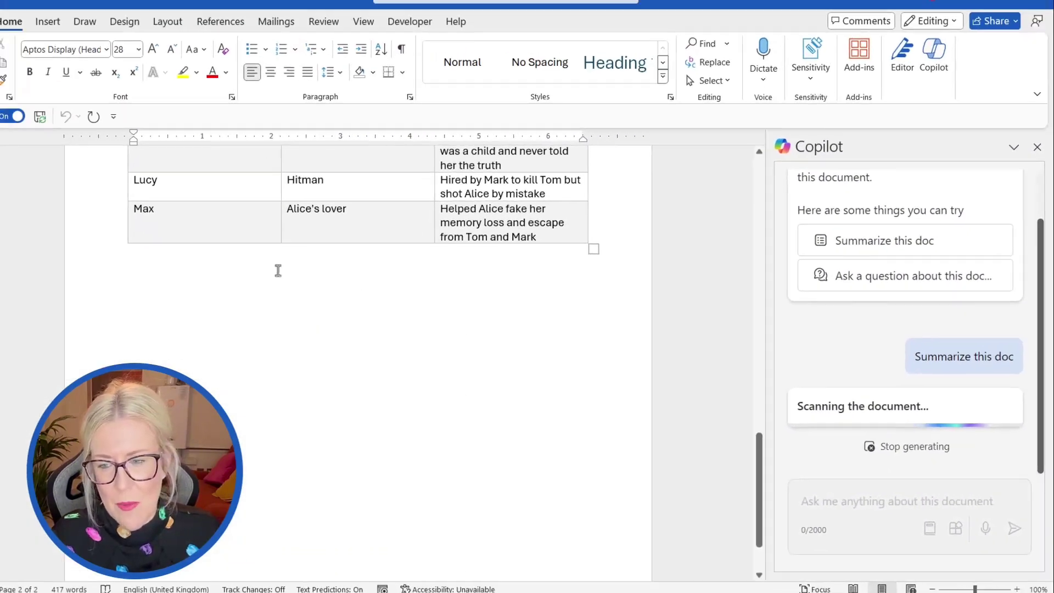
Step: Add a 'Summary' heading below the character table, followed by a normal paragraph
click(138, 280)
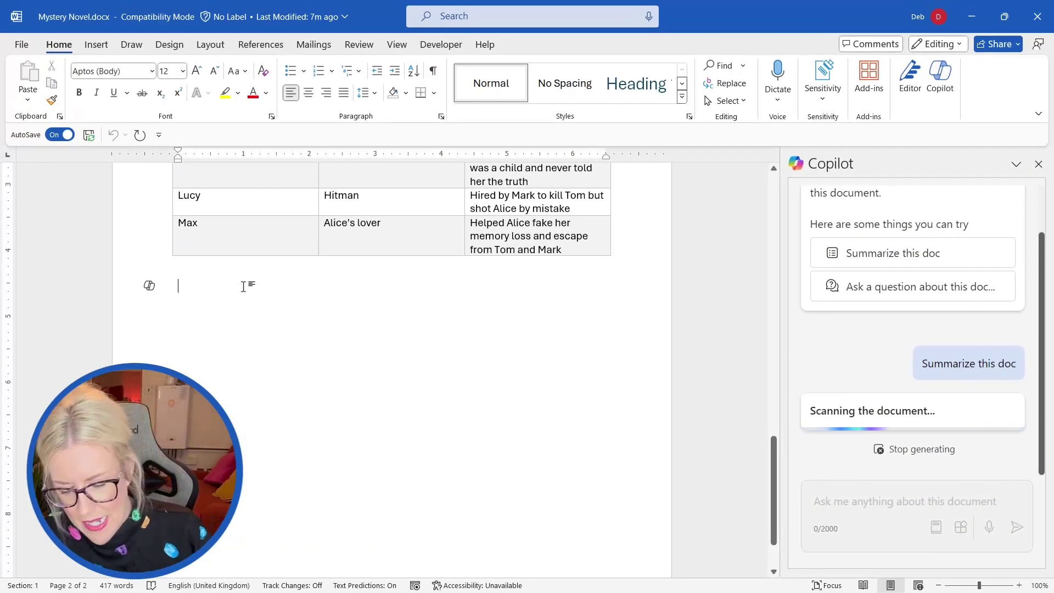
text(Summary)
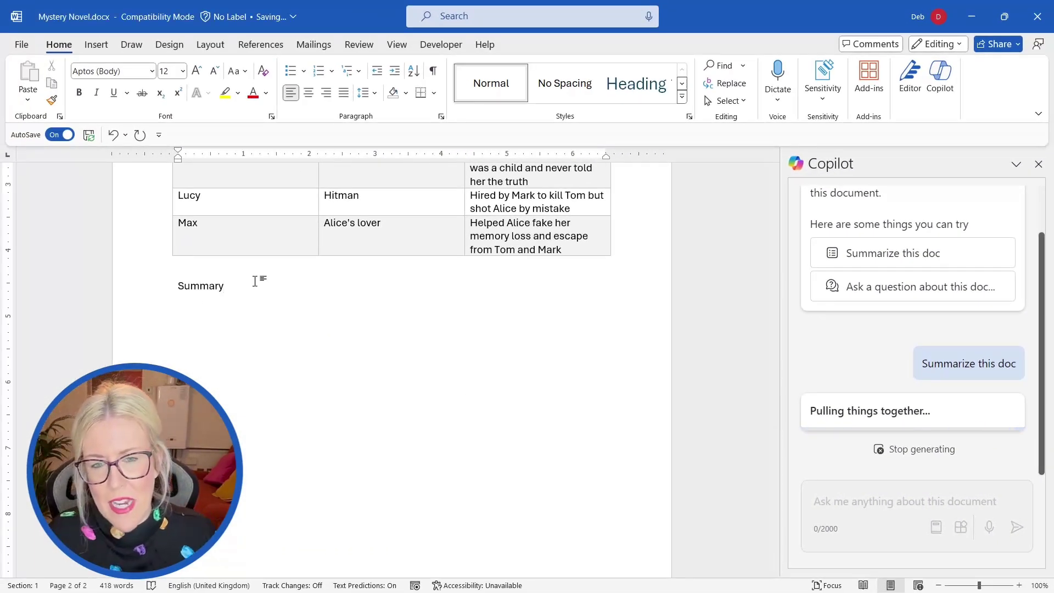
click(631, 83)
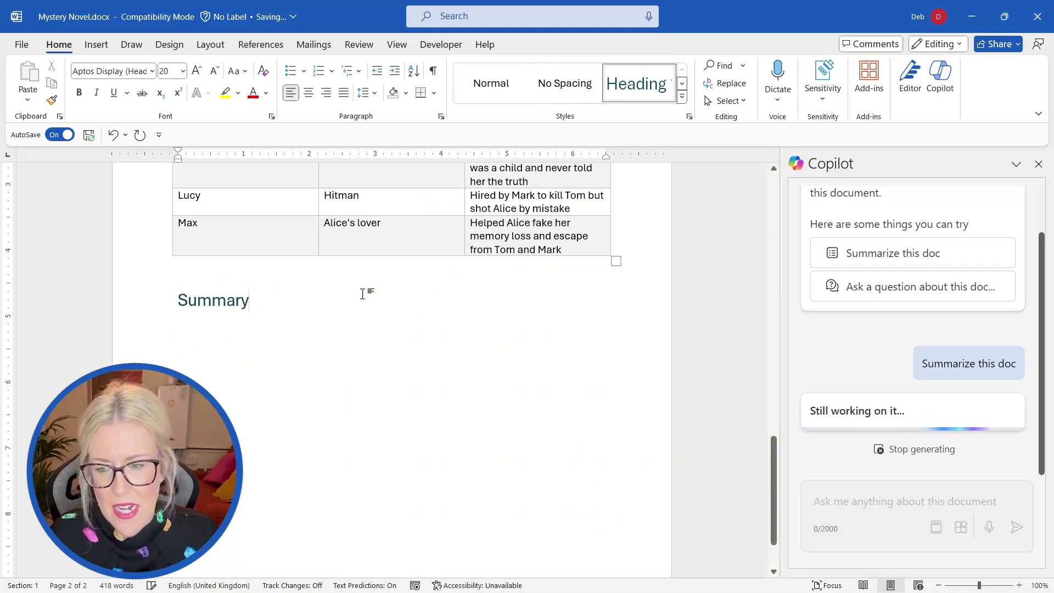
key(Return)
Step: Paste Copilot's summary under the Summary heading as text only
scroll(949, 330, up, 3)
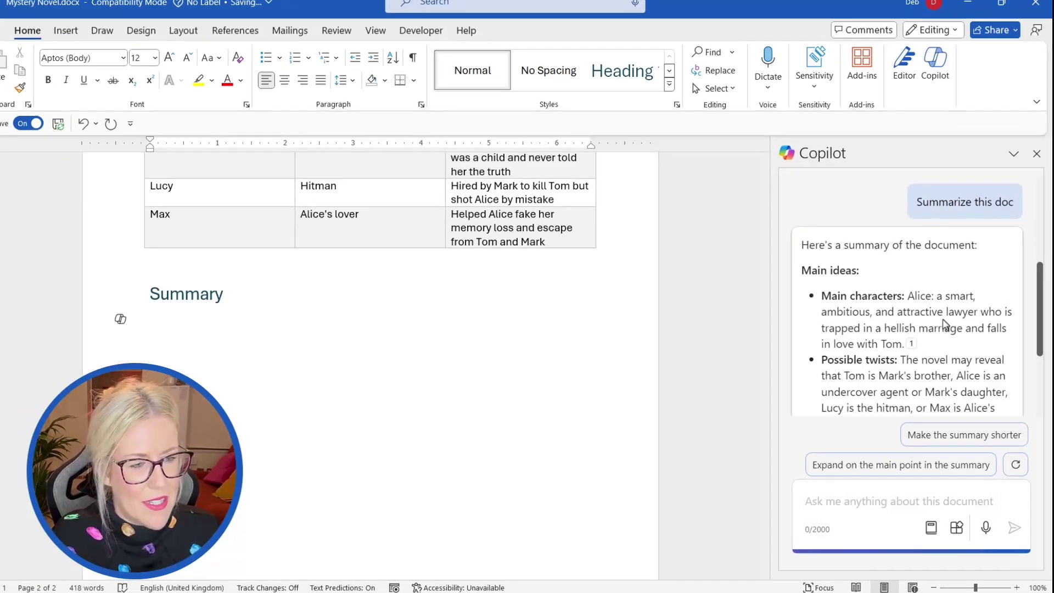
scroll(888, 288, down, 1)
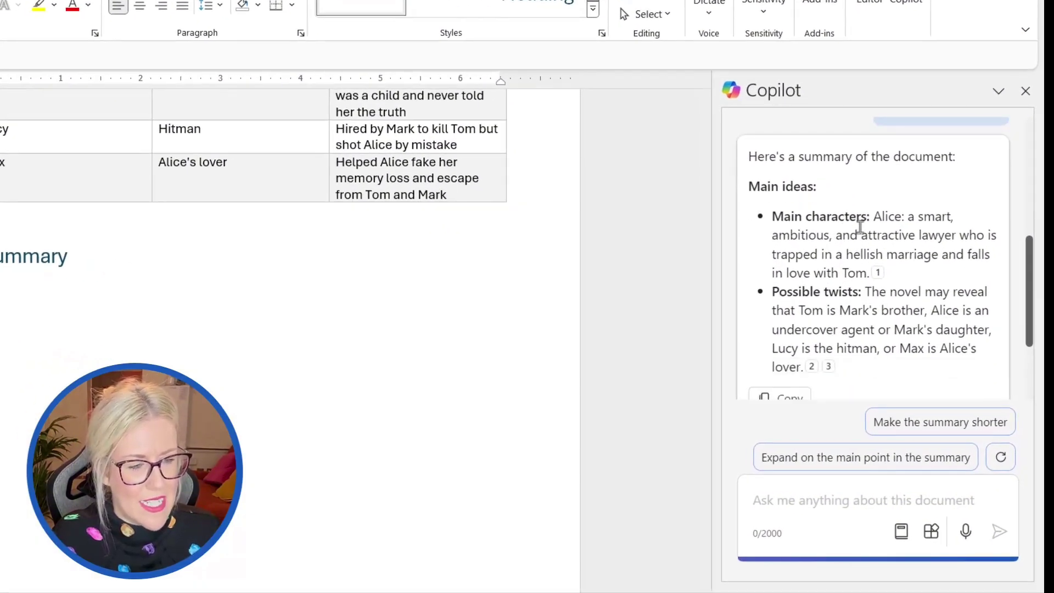
scroll(837, 236, down, 2)
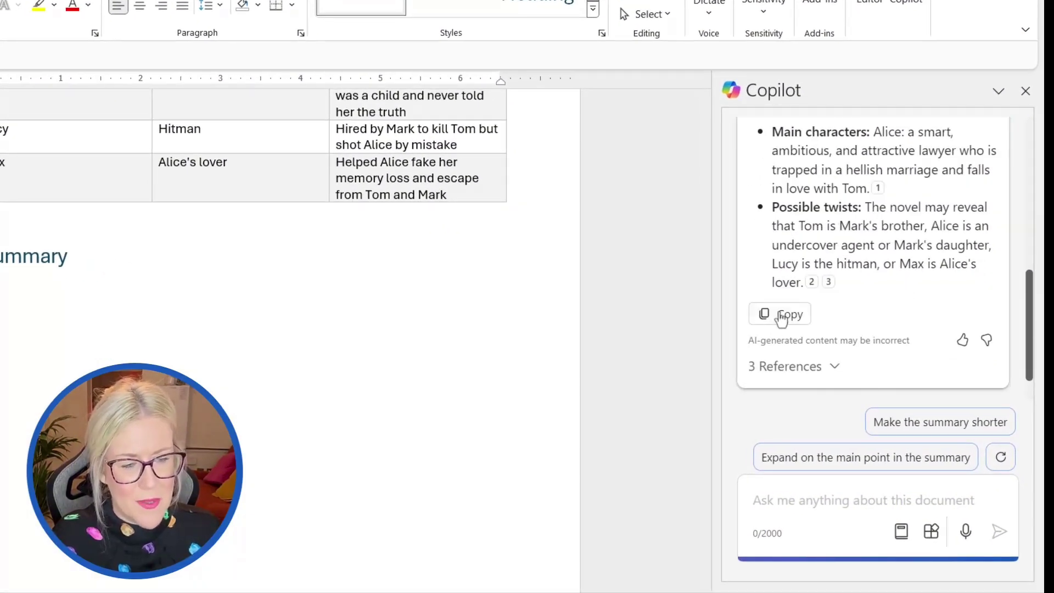
click(785, 314)
click(127, 282)
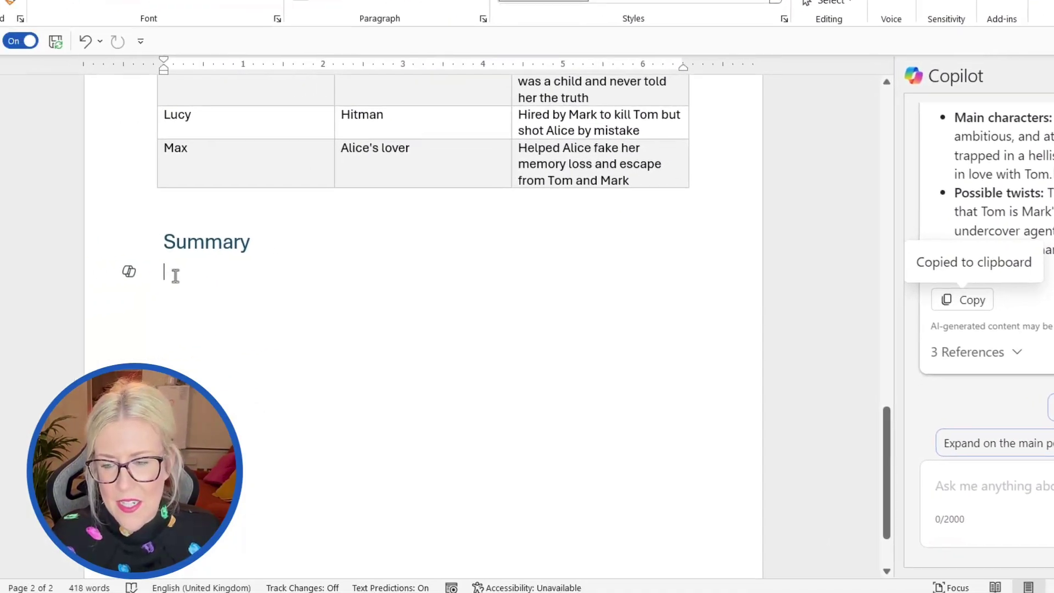
key(ctrl+v)
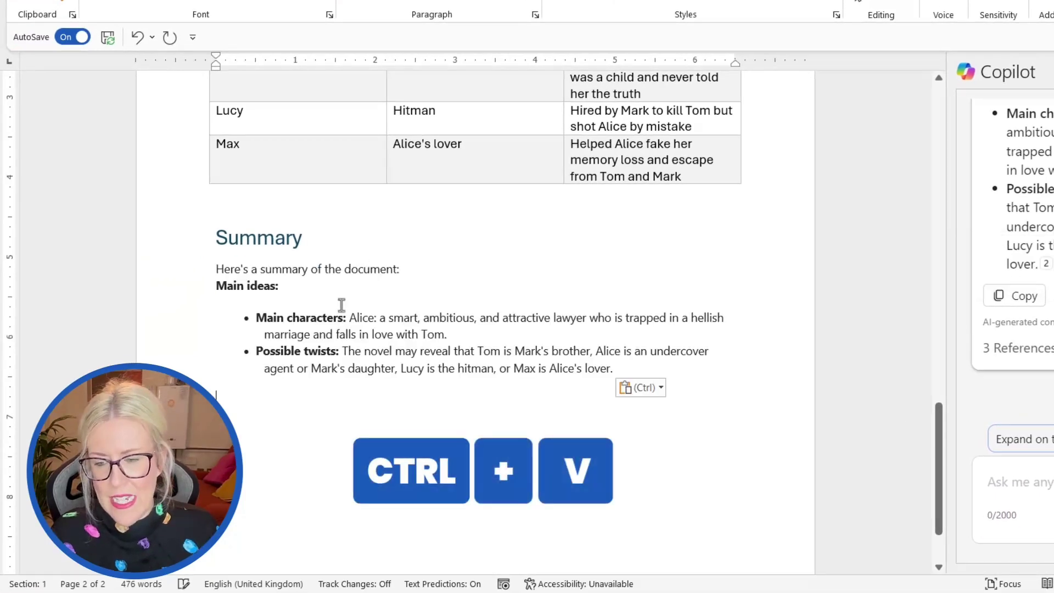
click(660, 391)
click(682, 435)
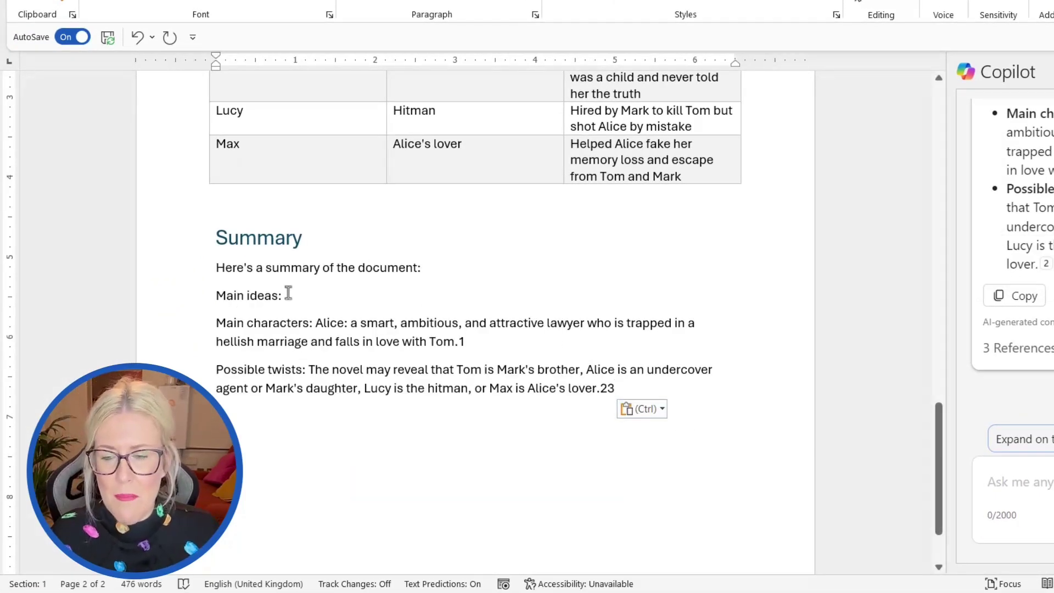
Step: Bold the 'Main ideas:', 'Main characters:' and 'Possible twists:' labels in the summary
drag(287, 295, 198, 299)
key(ctrl+b)
click(269, 342)
drag(316, 326, 229, 328)
key(ctrl+b)
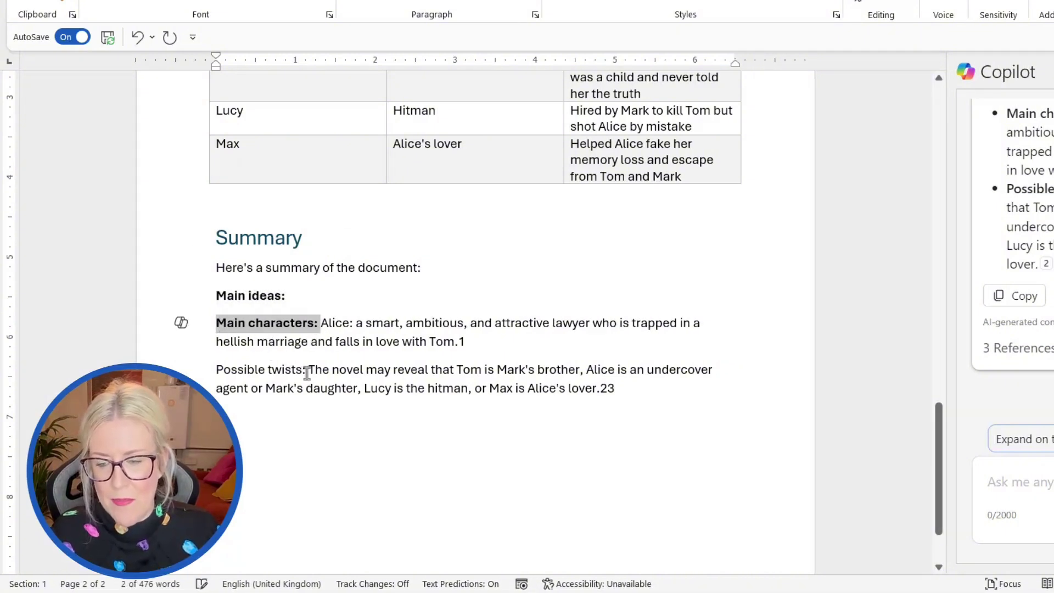
click(307, 370)
drag(231, 370, 213, 371)
key(ctrl+b)
click(513, 370)
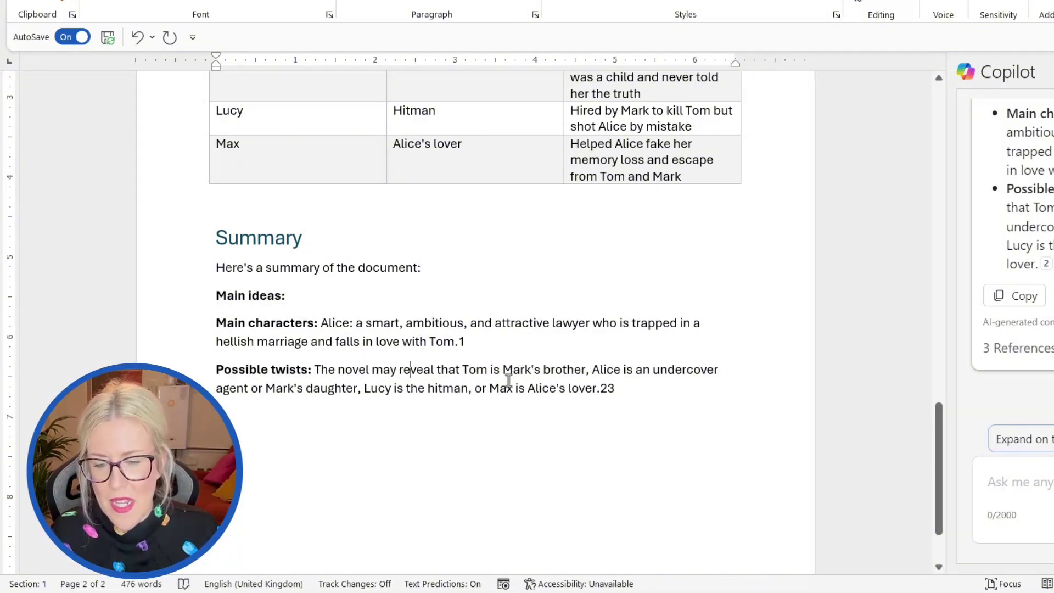
scroll(616, 345, down, 2)
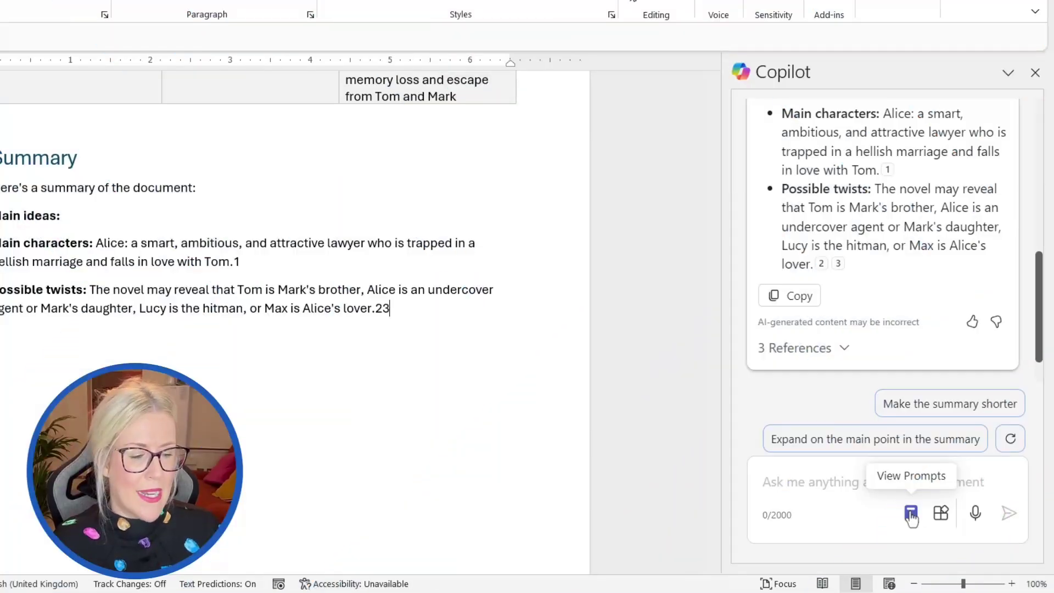
Step: Save the 'Improve this document' prompt in the Copilot gallery and confirm it under Saved prompts
click(911, 516)
click(863, 436)
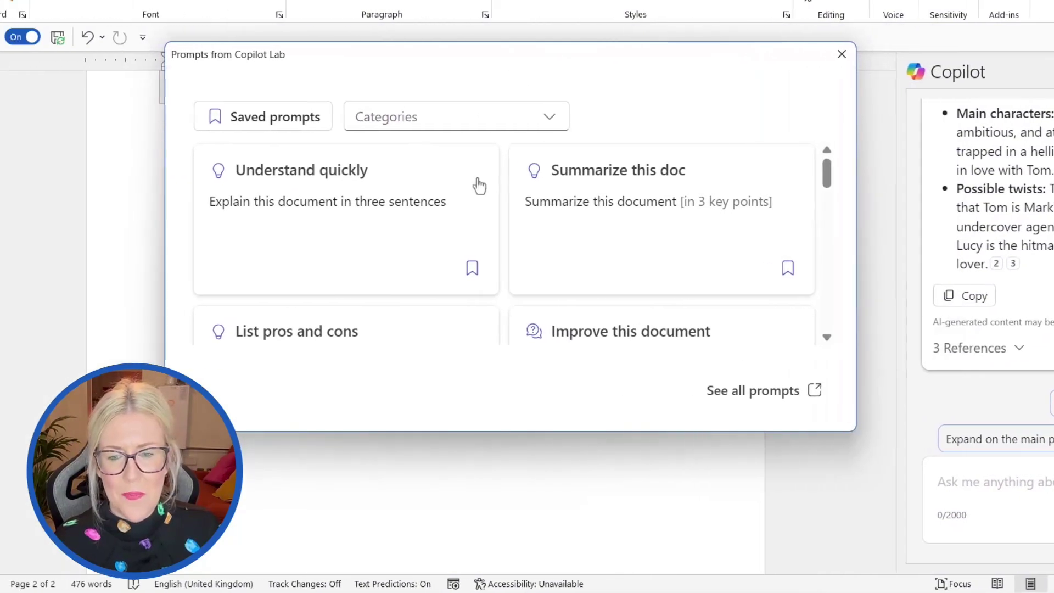
drag(828, 168, 881, 162)
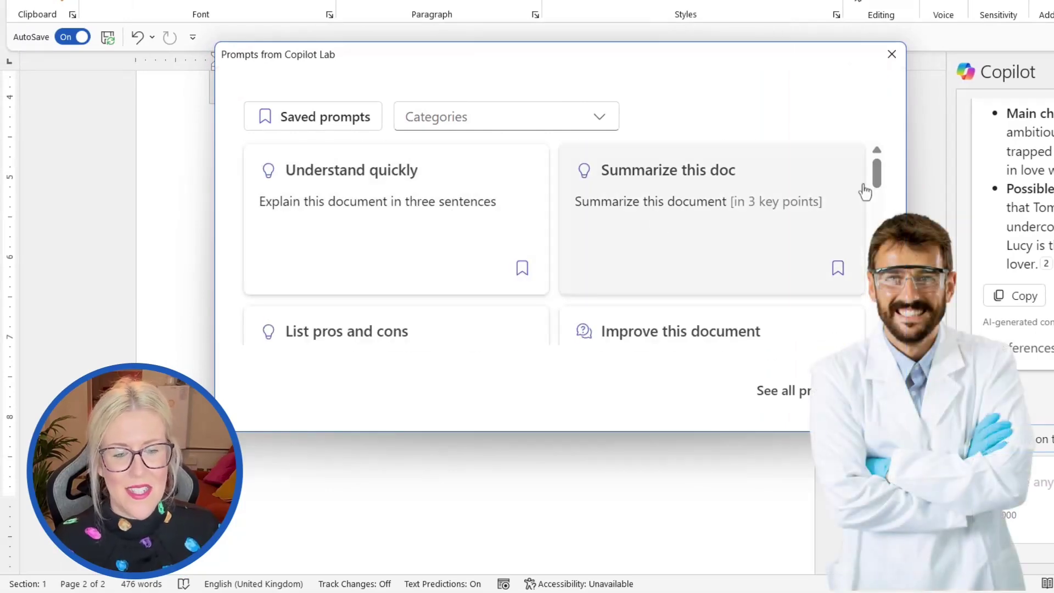
drag(877, 172, 875, 195)
click(838, 283)
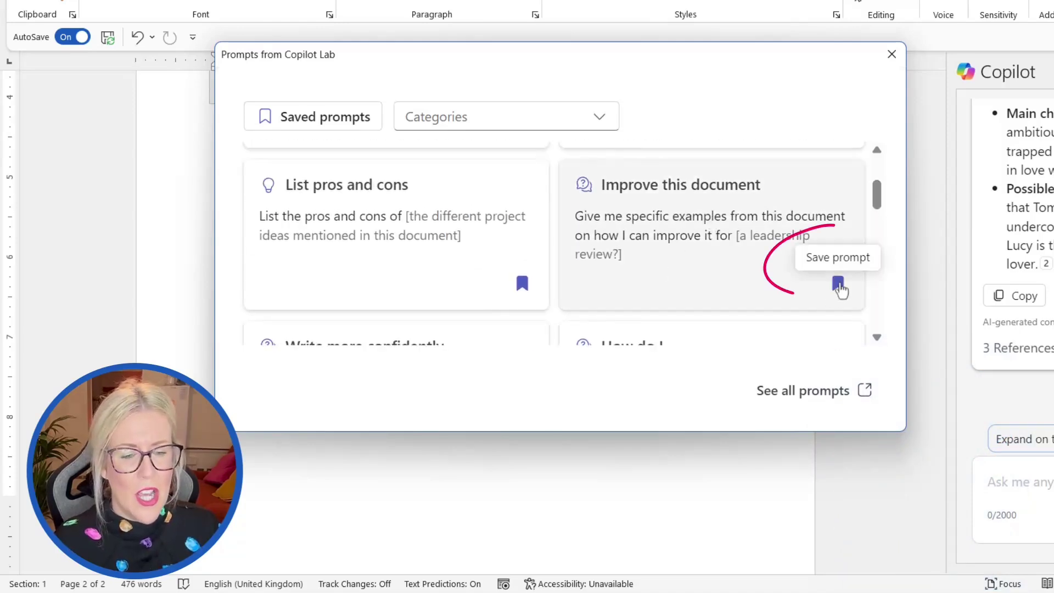
click(838, 284)
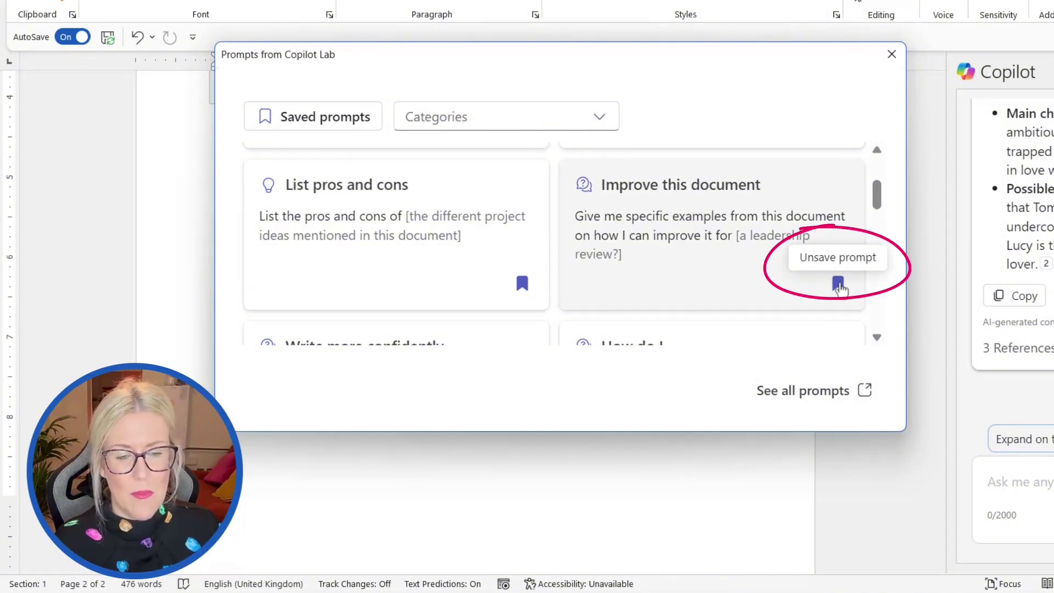
click(312, 120)
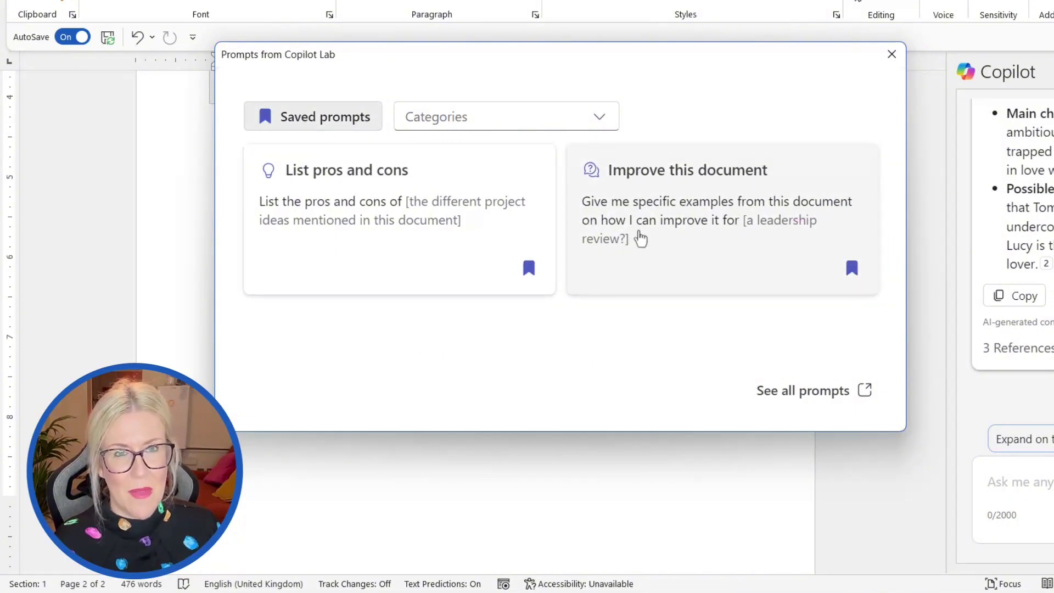
click(891, 55)
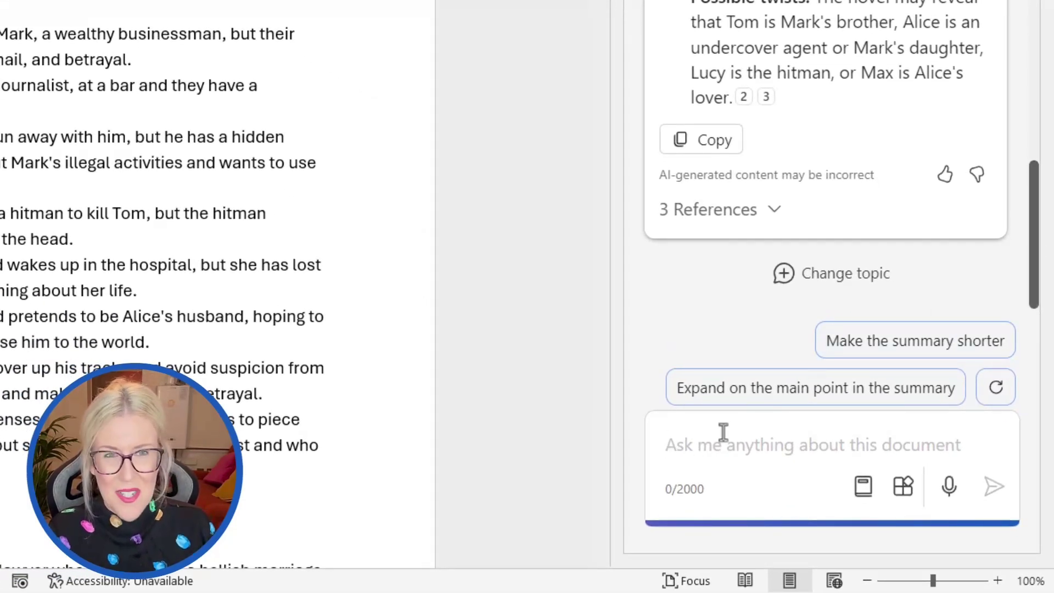
Step: Ask Copilot 'Is Mark wealthy?' in the Word Copilot pane
text(Is Mark)
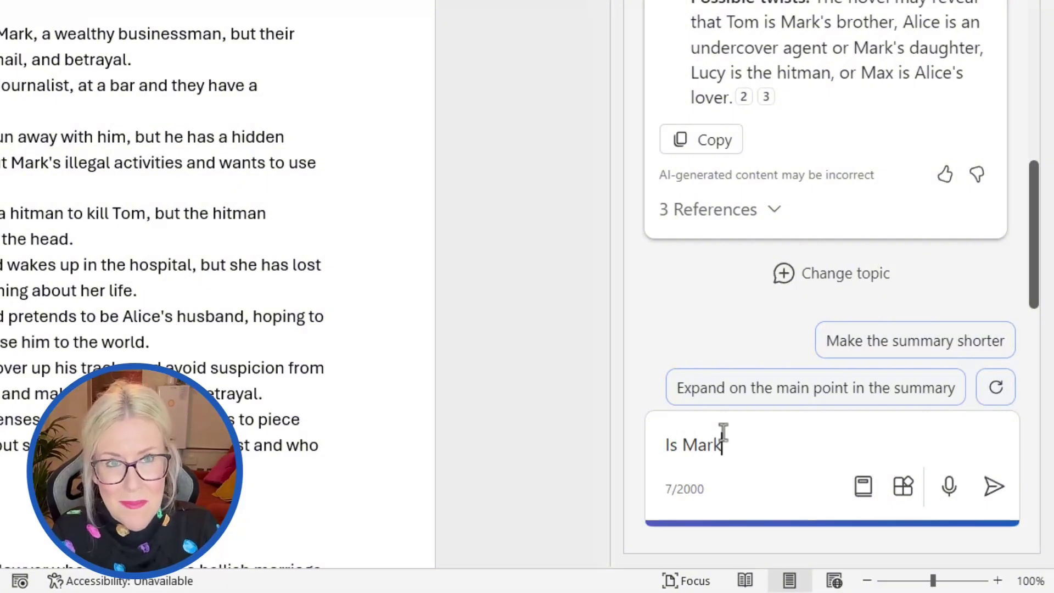
text( wealthy?)
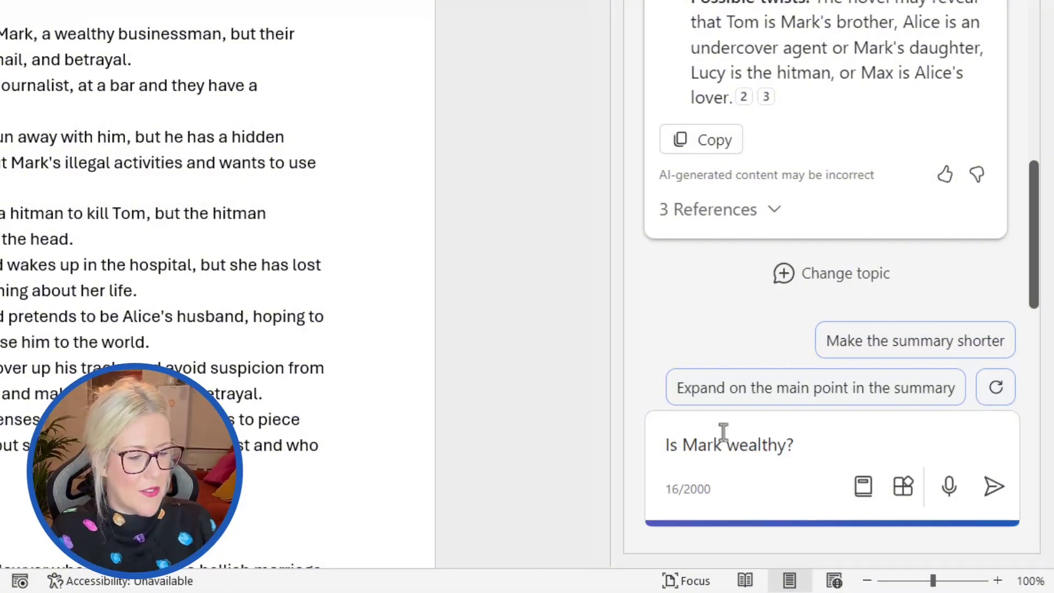
key(Return)
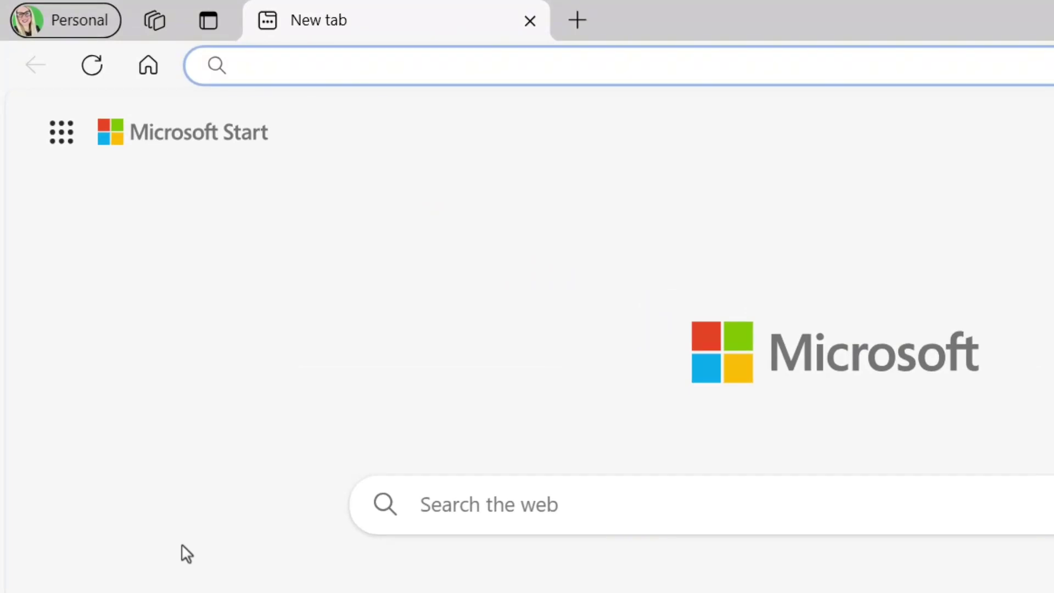
Step: Go to copilot.microsoft.com in the new Edge tab
text(copilot.)
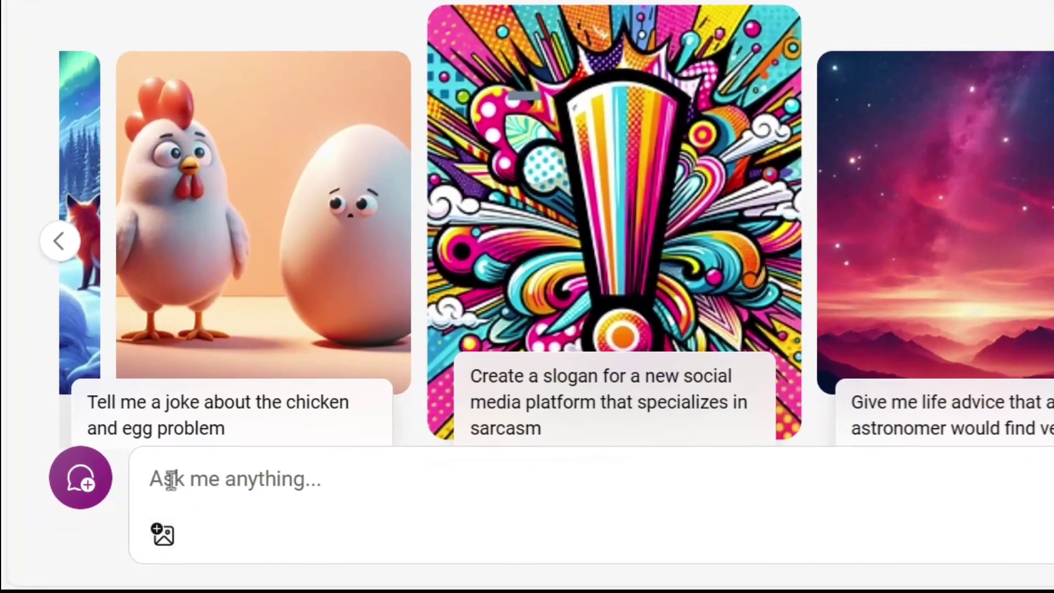
Step: Ask Copilot to generate an image for a crime novel called 'A Deadly Affair'
click(171, 479)
text(generate an image for a crime novel called 'A Deadly Affair'.)
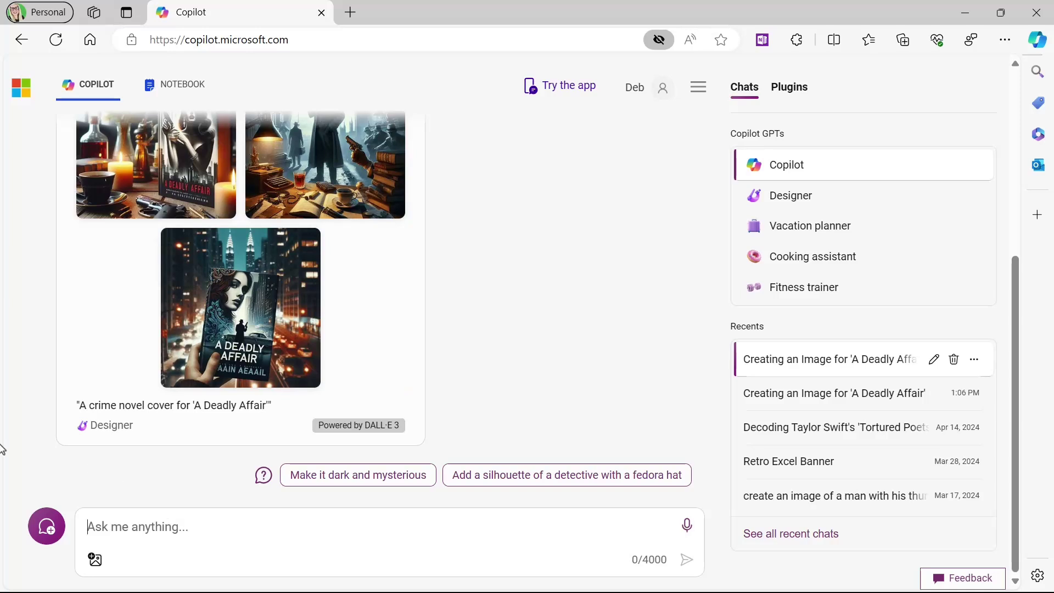
Step: Open the first cover, the woman with a gun beside candles, at full size and copy it
scroll(505, 256, up, 3)
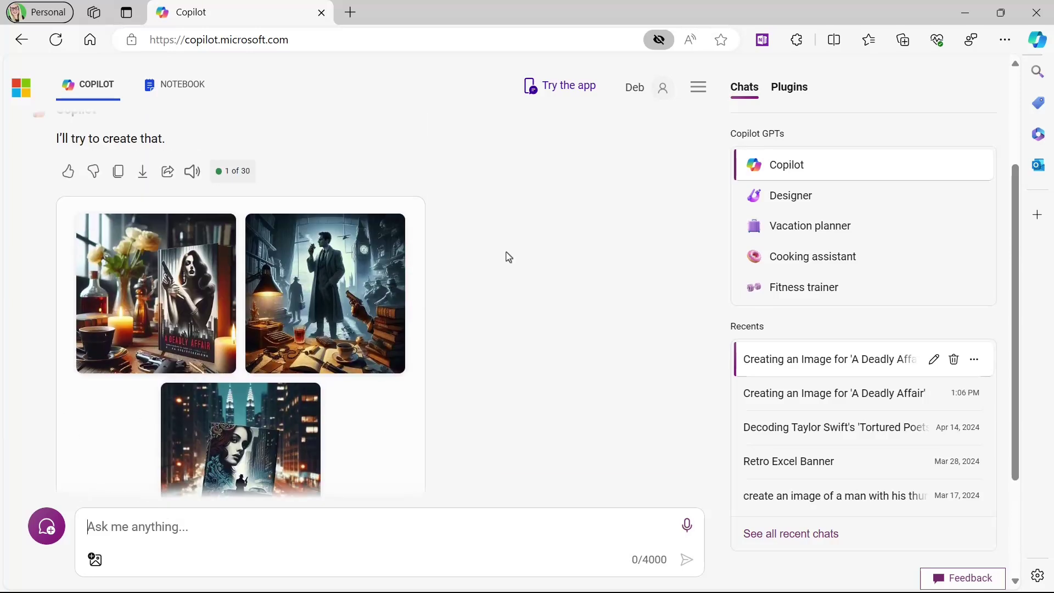
scroll(508, 256, down, 3)
scroll(508, 255, up, 2)
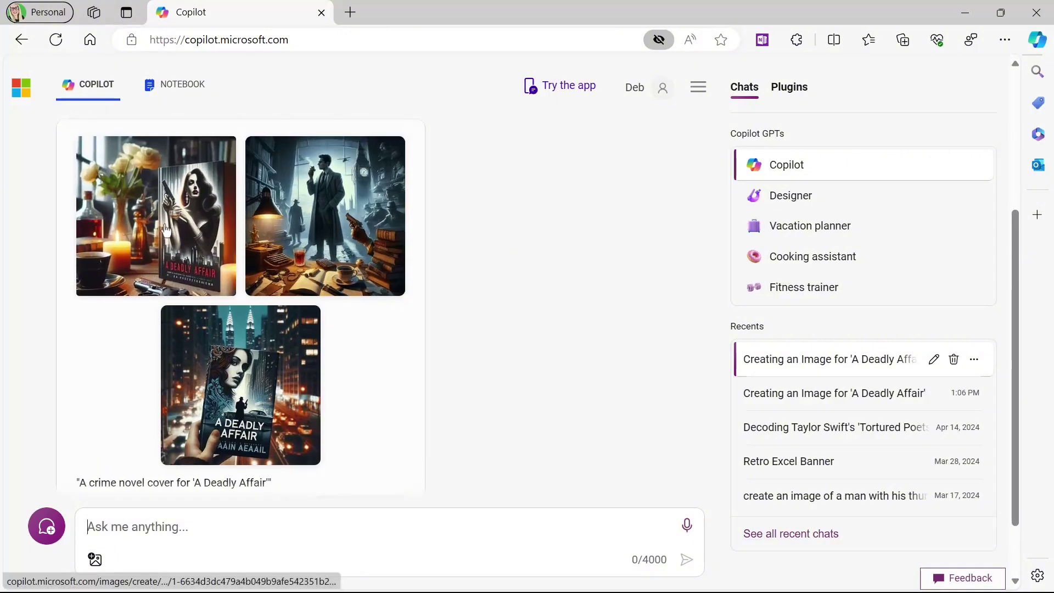
click(166, 225)
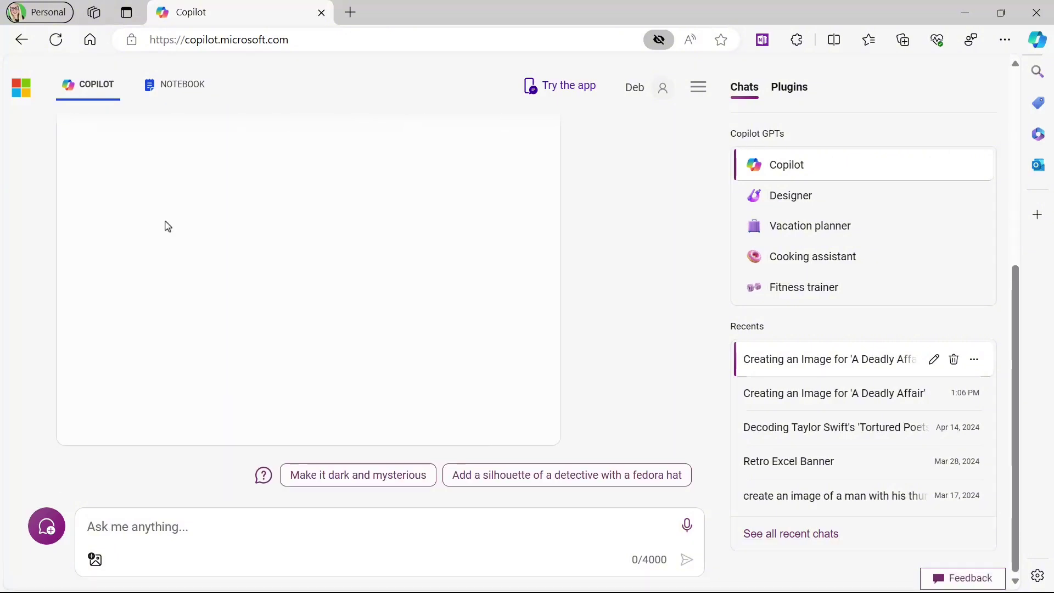
scroll(439, 195, up, 2)
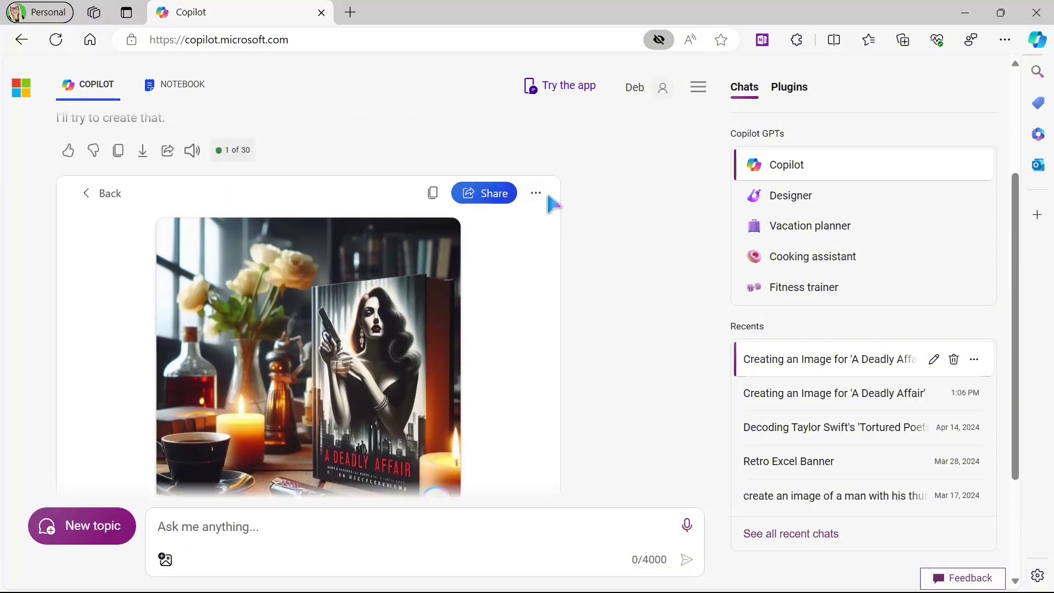
click(536, 192)
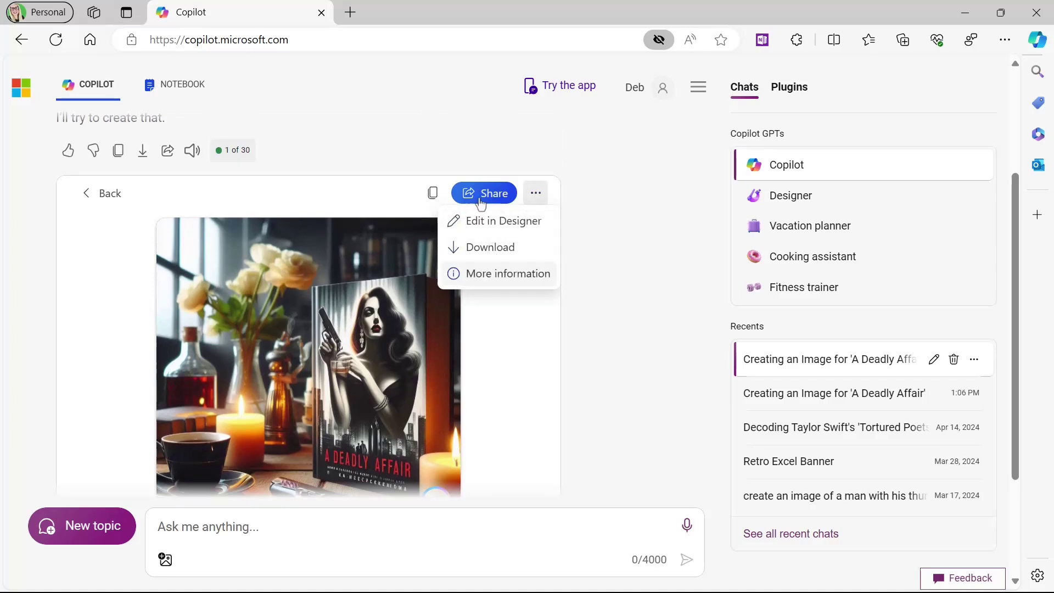
click(434, 195)
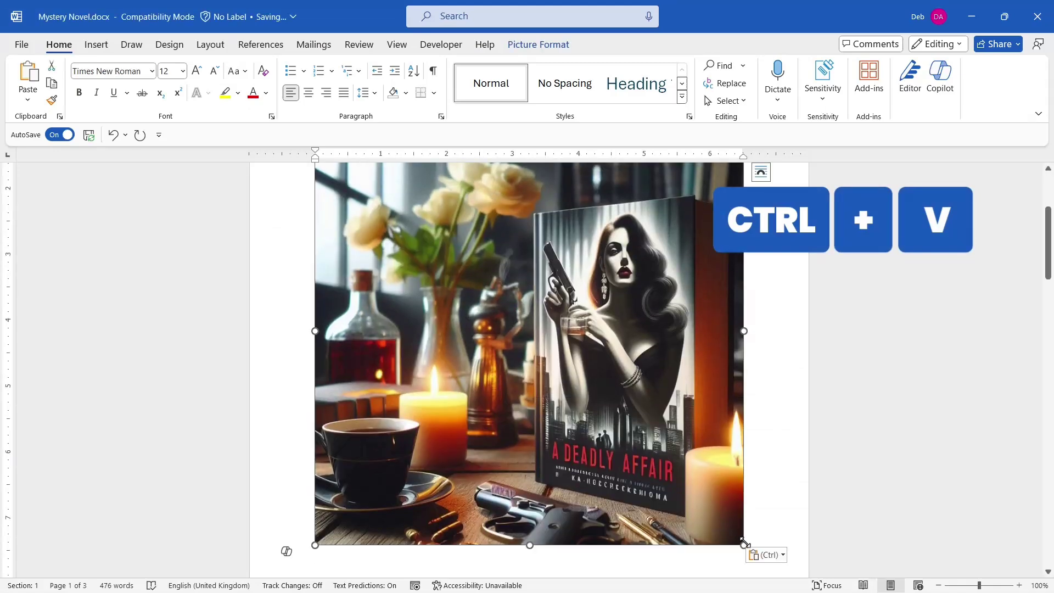
Step: Resize the pasted cover image under the subtitle to about half its size
drag(741, 545, 524, 325)
scroll(652, 332, up, 3)
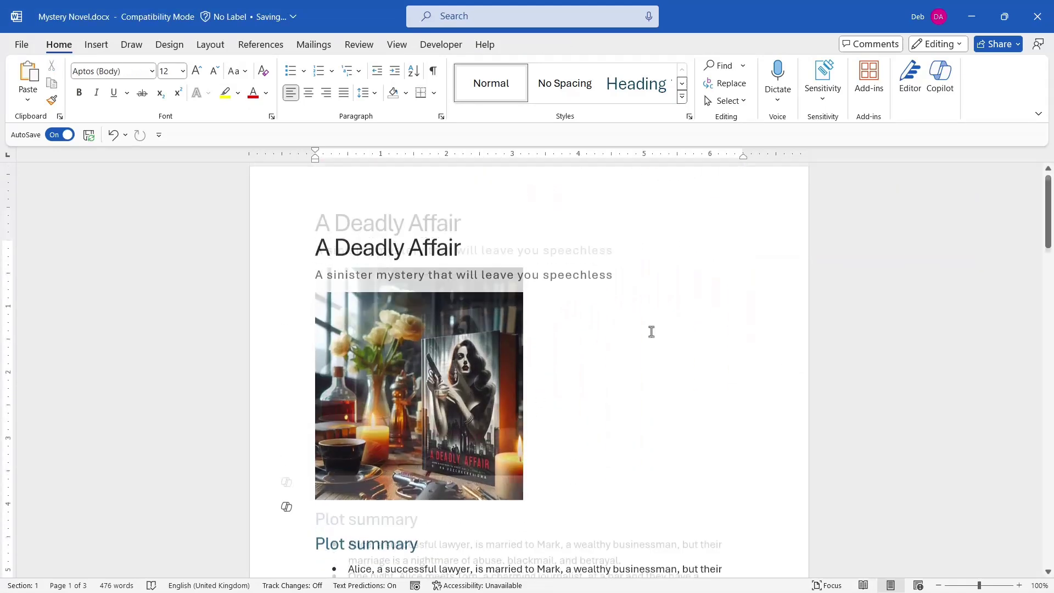